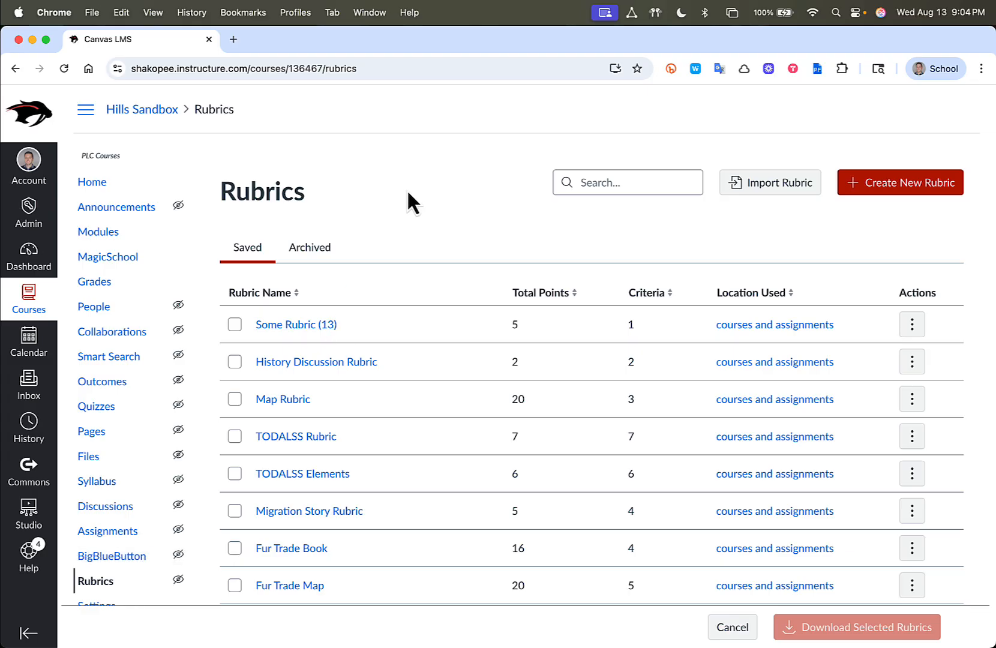
# Browse the course's saved and archived rubric lists and archive Some Rubric (13)
pyautogui.scroll(-3, 406, 198)
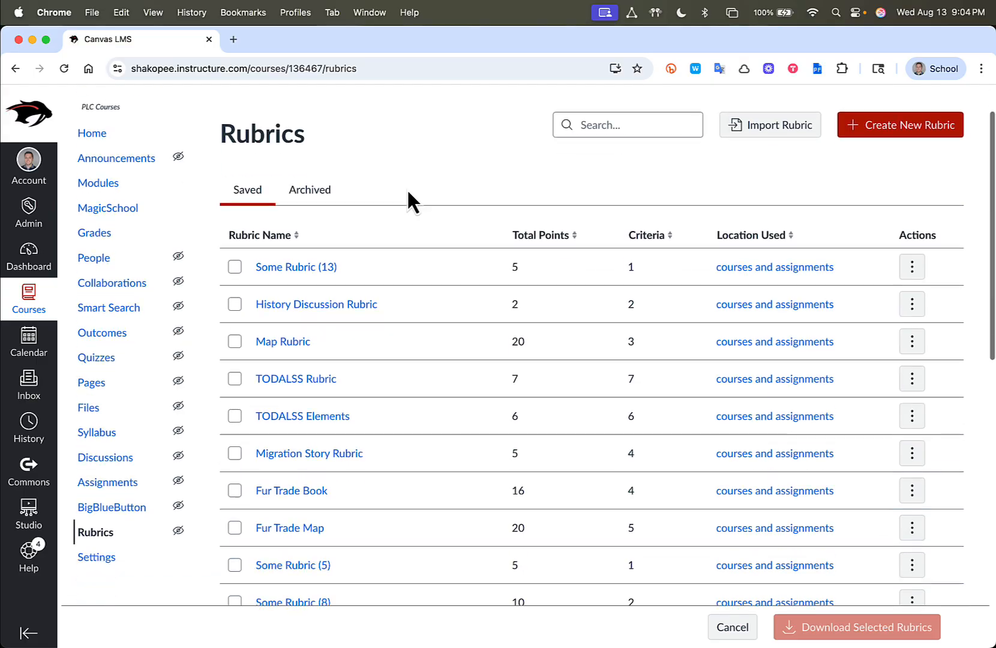
pyautogui.scroll(-10, 378, 303)
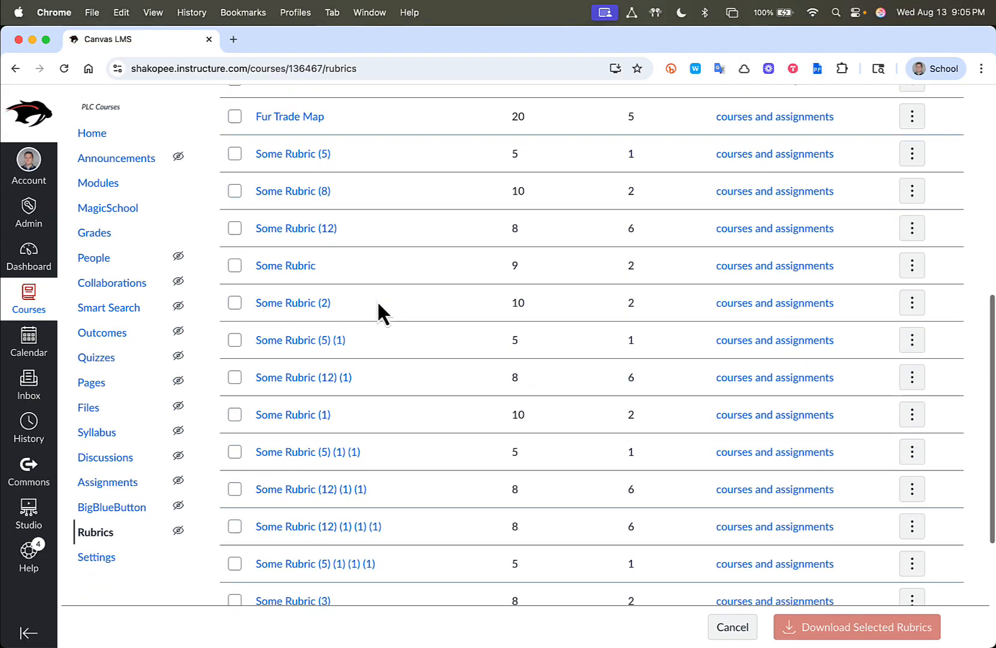
pyautogui.scroll(15, 378, 304)
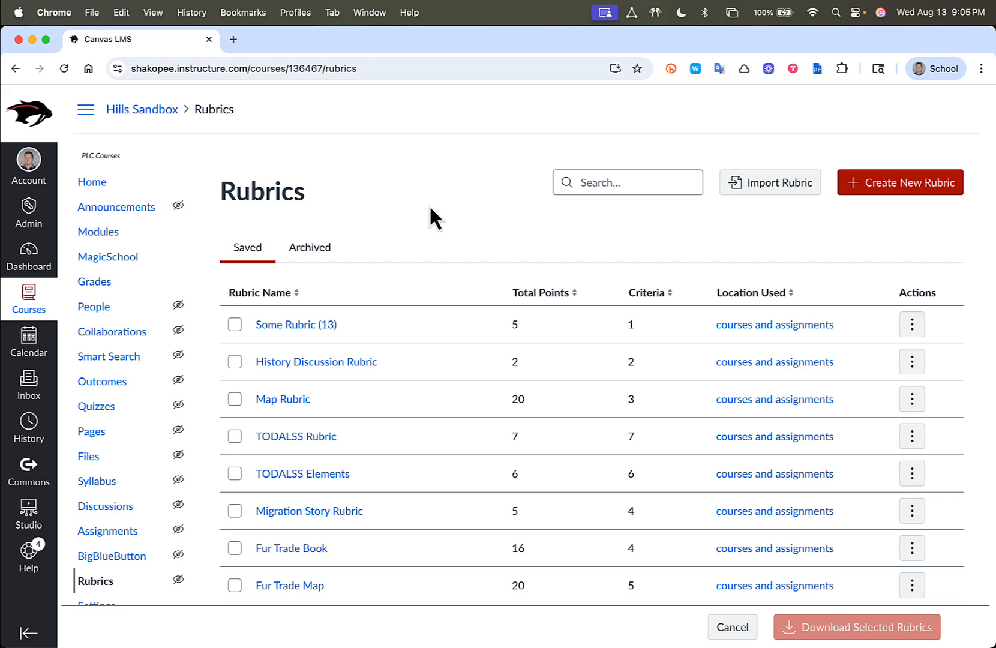
pyautogui.click(320, 256)
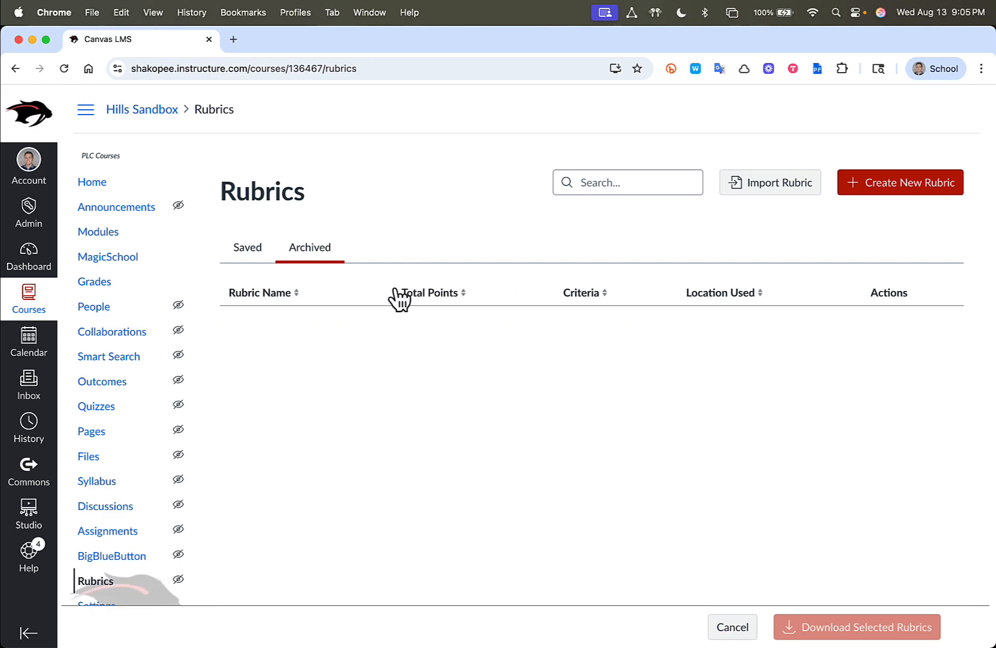
pyautogui.click(252, 255)
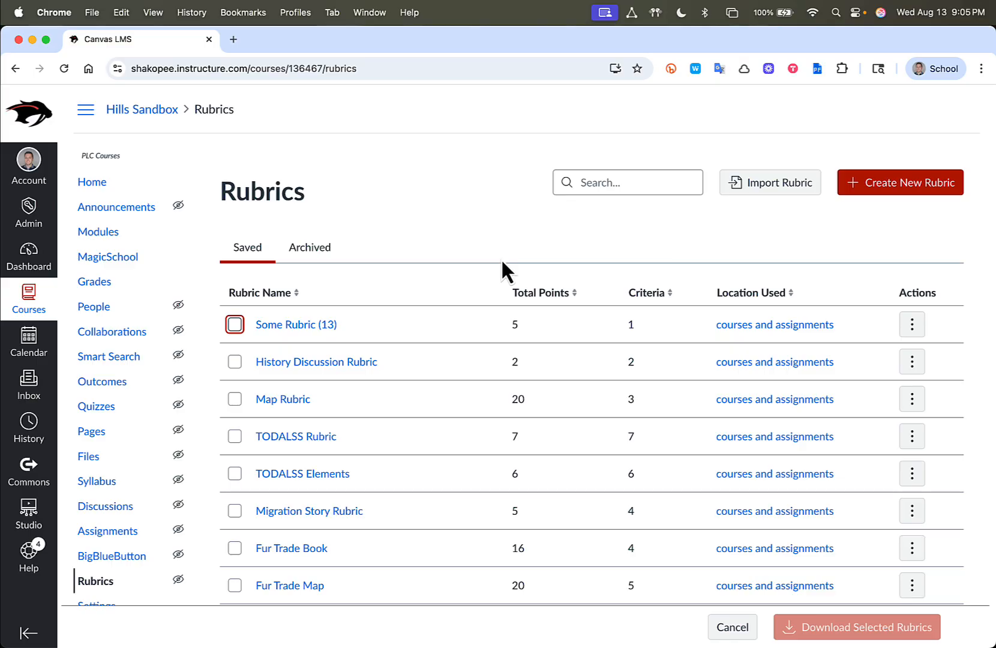
pyautogui.click(912, 327)
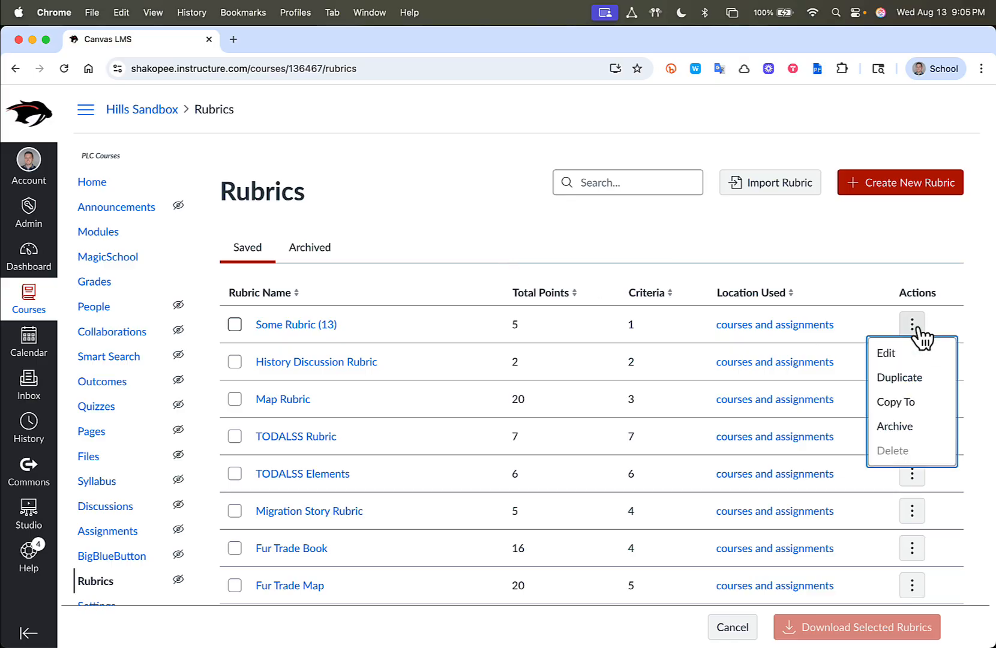
pyautogui.click(896, 426)
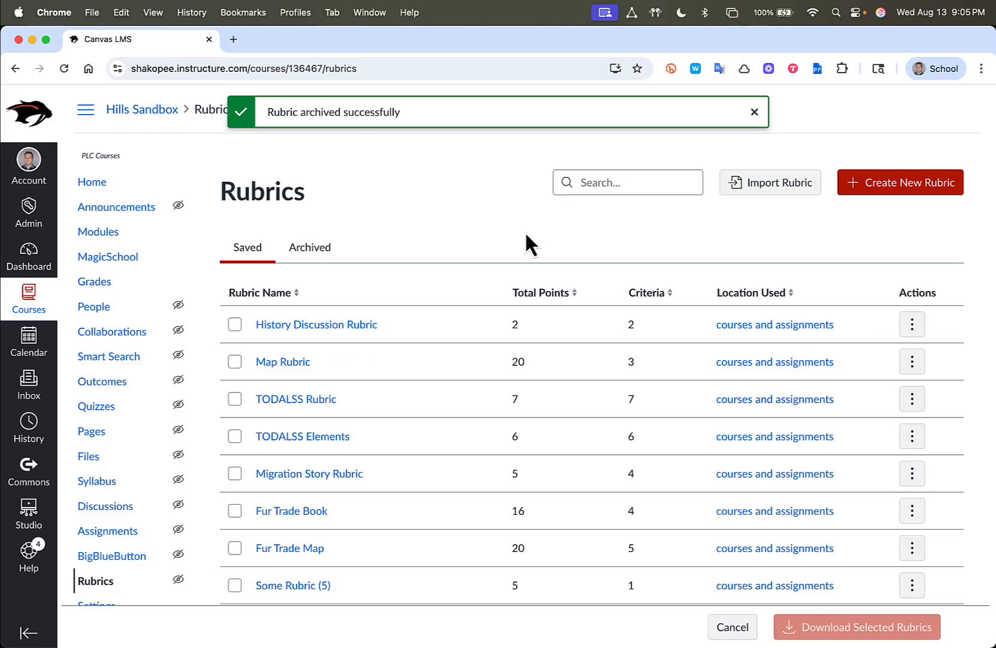
pyautogui.click(912, 329)
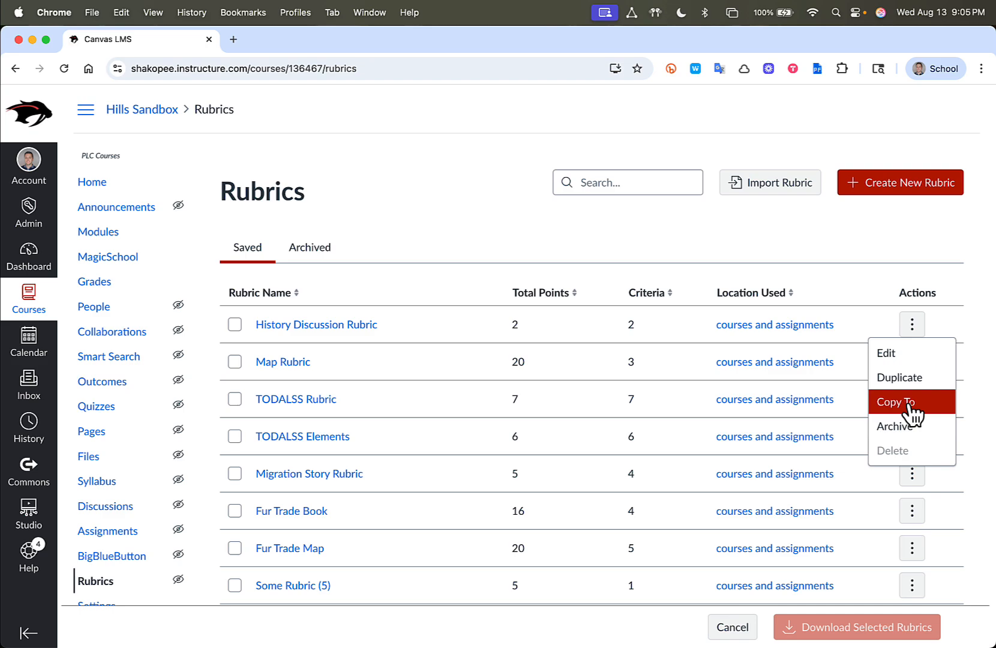
pyautogui.click(906, 410)
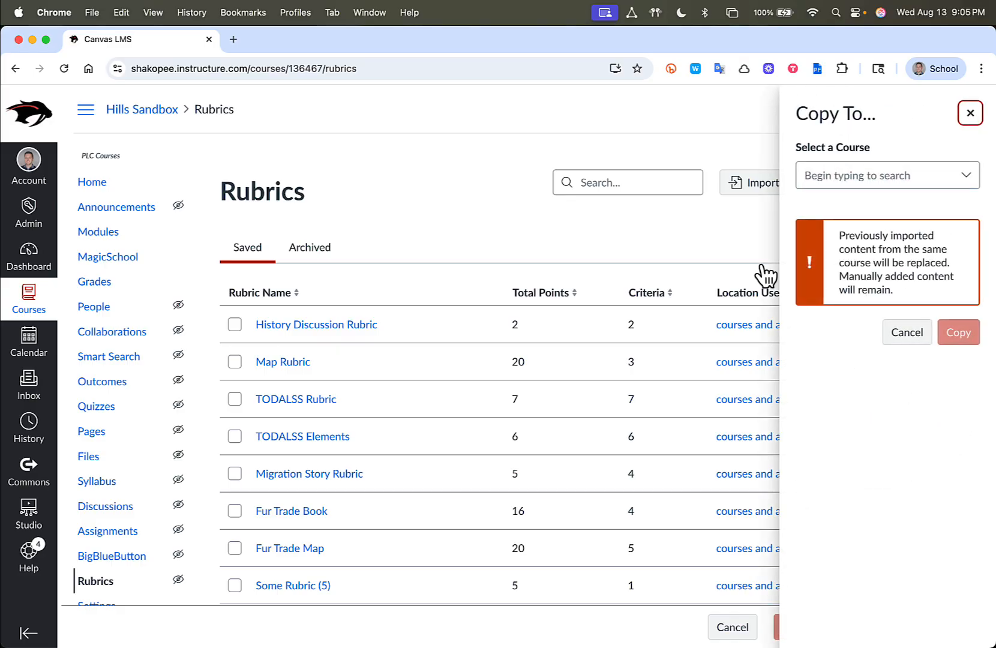
pyautogui.click(862, 177)
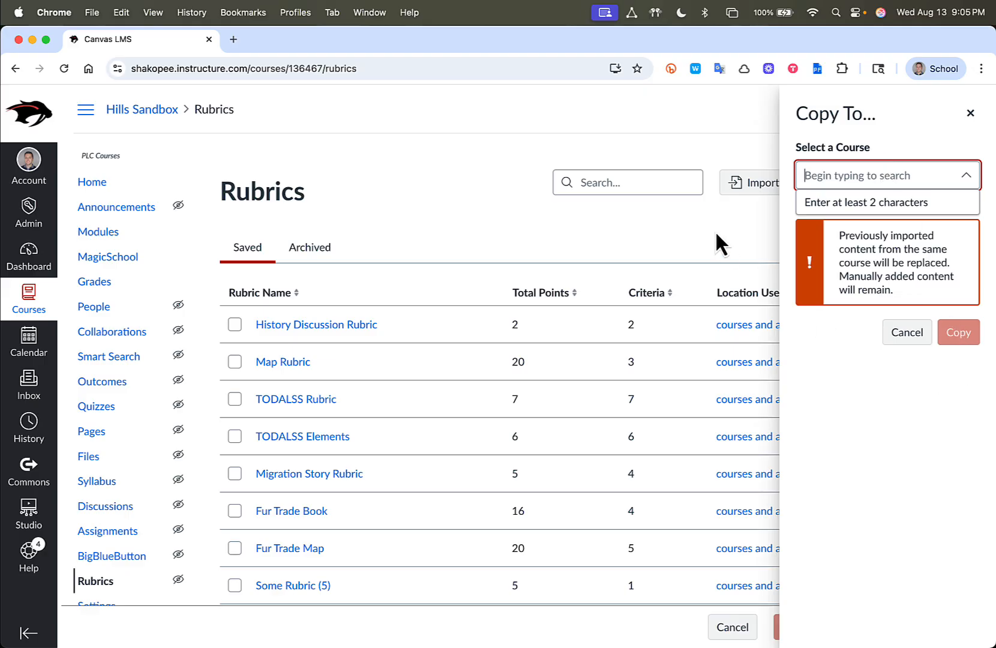
pyautogui.click(862, 239)
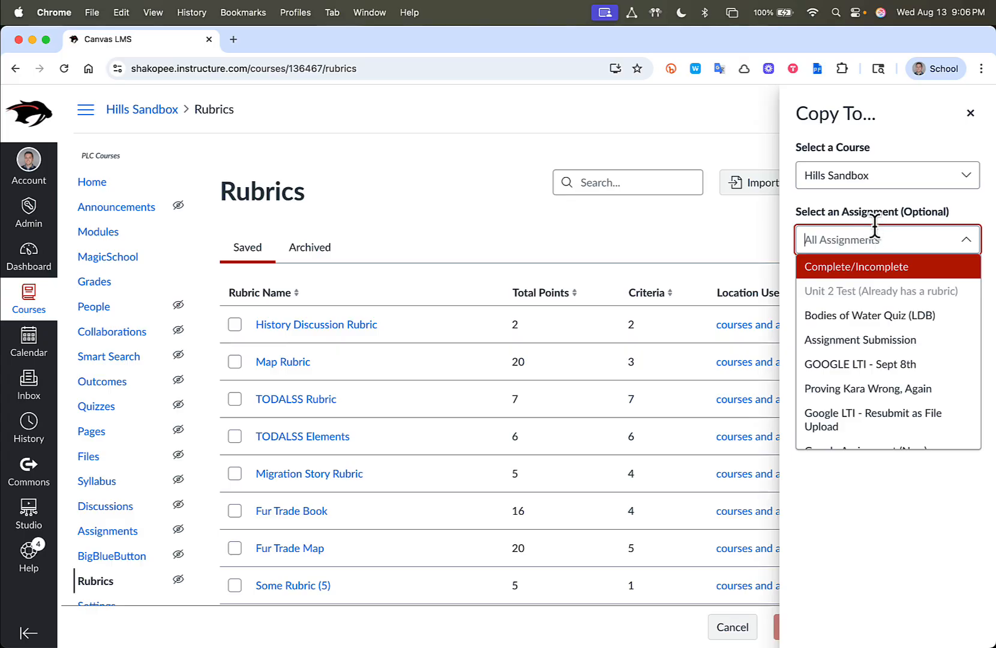
pyautogui.click(886, 211)
pyautogui.click(483, 225)
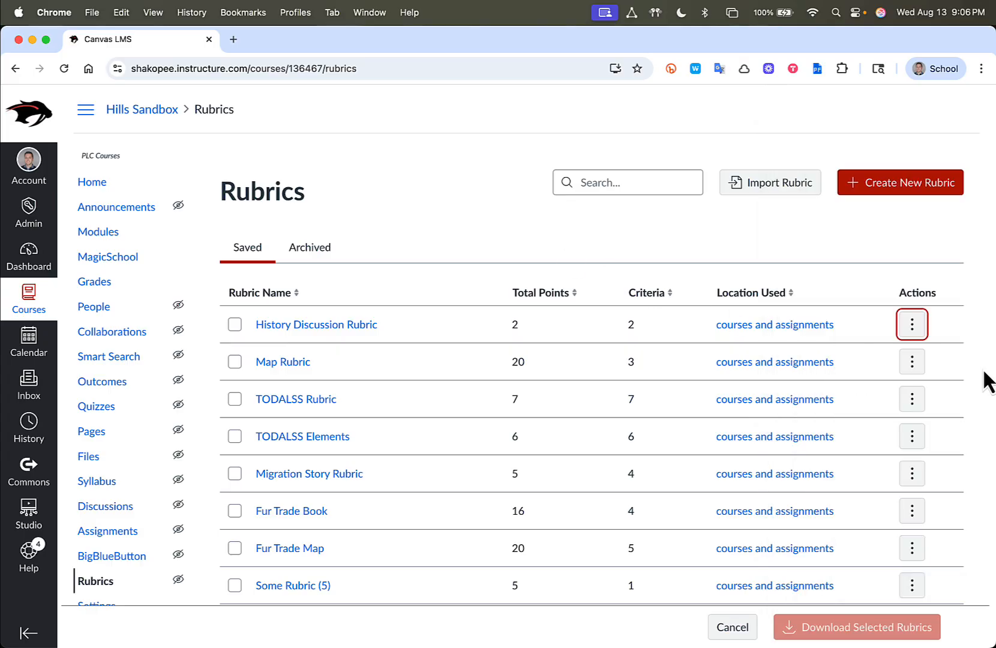
# Start a new rubric and name it Rubric
pyautogui.click(897, 192)
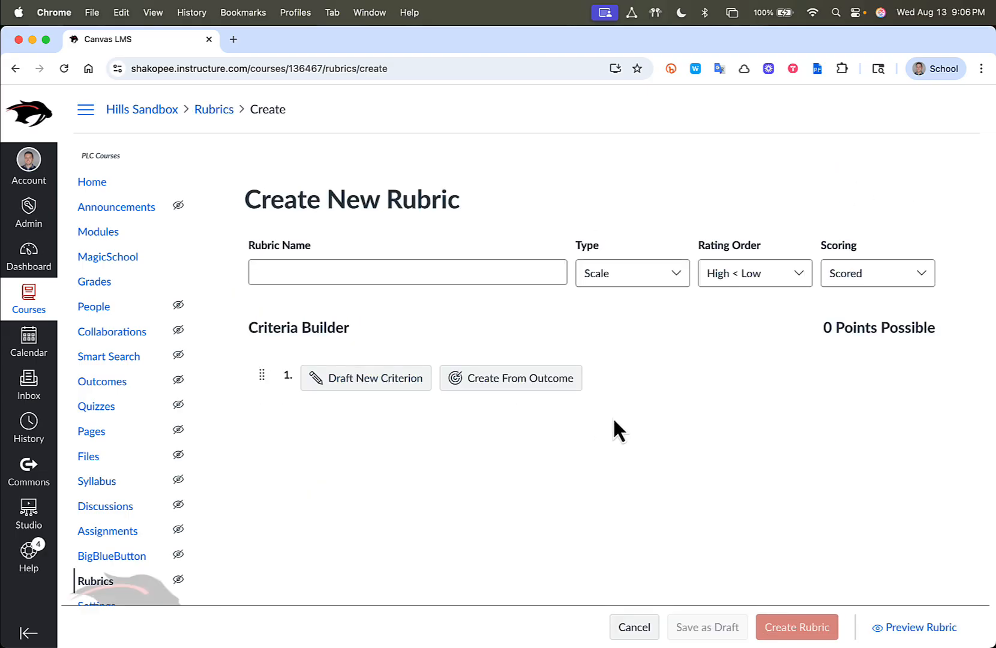
pyautogui.click(313, 275)
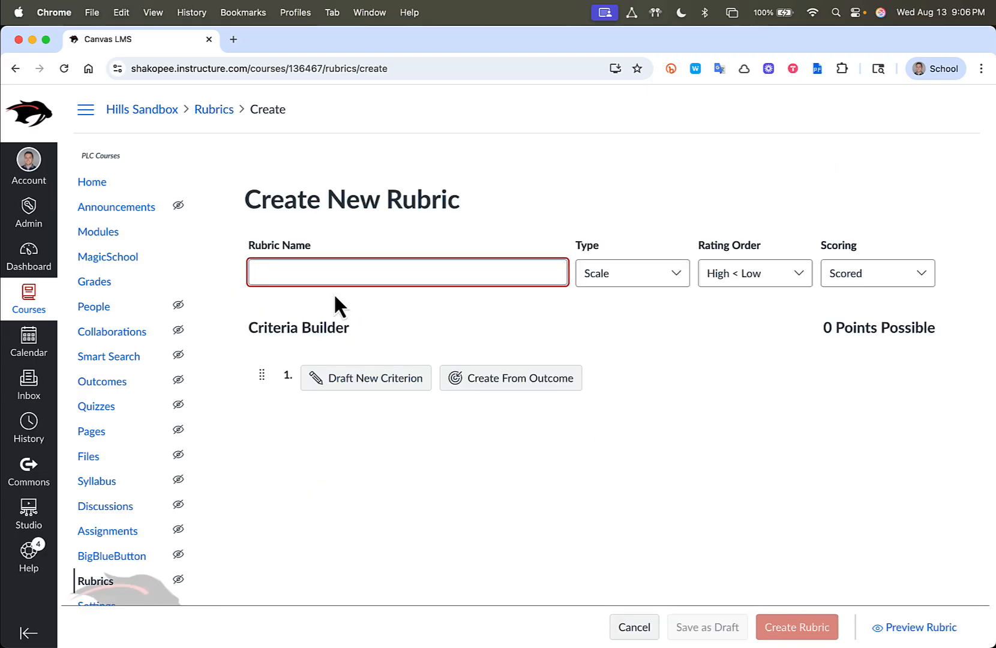
pyautogui.write('Rubric')
# Review the type and scoring options offered for the new rubric, keeping Scale and Scored
pyautogui.click(635, 276)
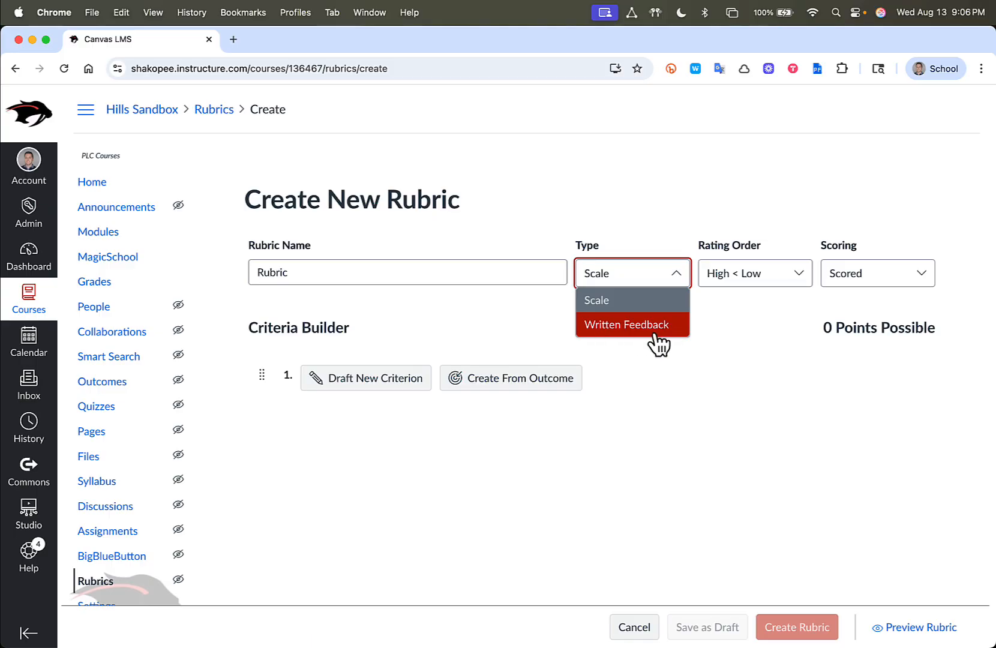
pyautogui.click(737, 259)
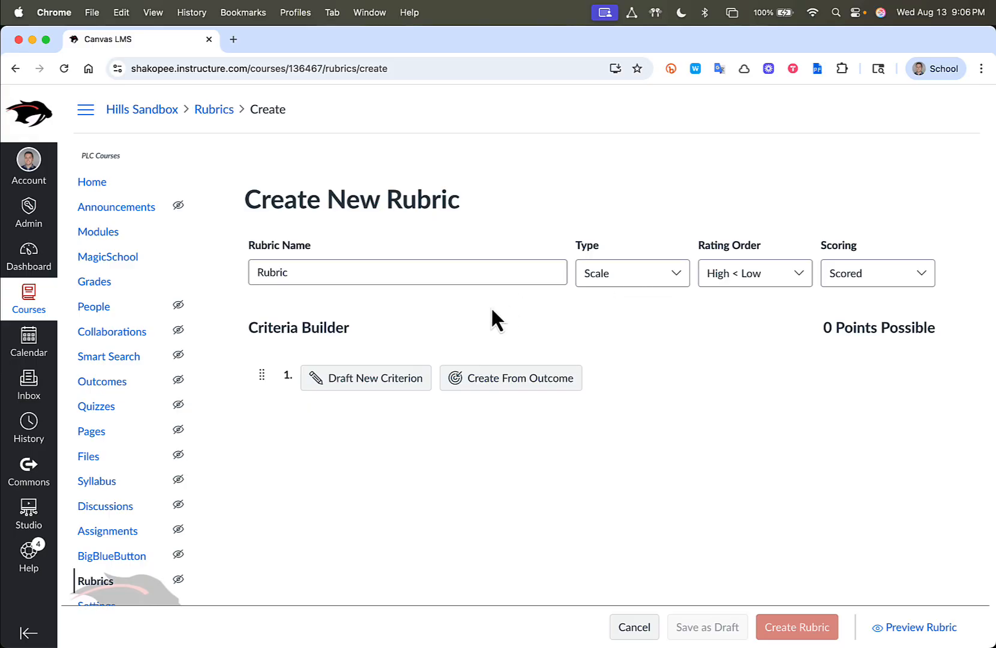
pyautogui.click(882, 275)
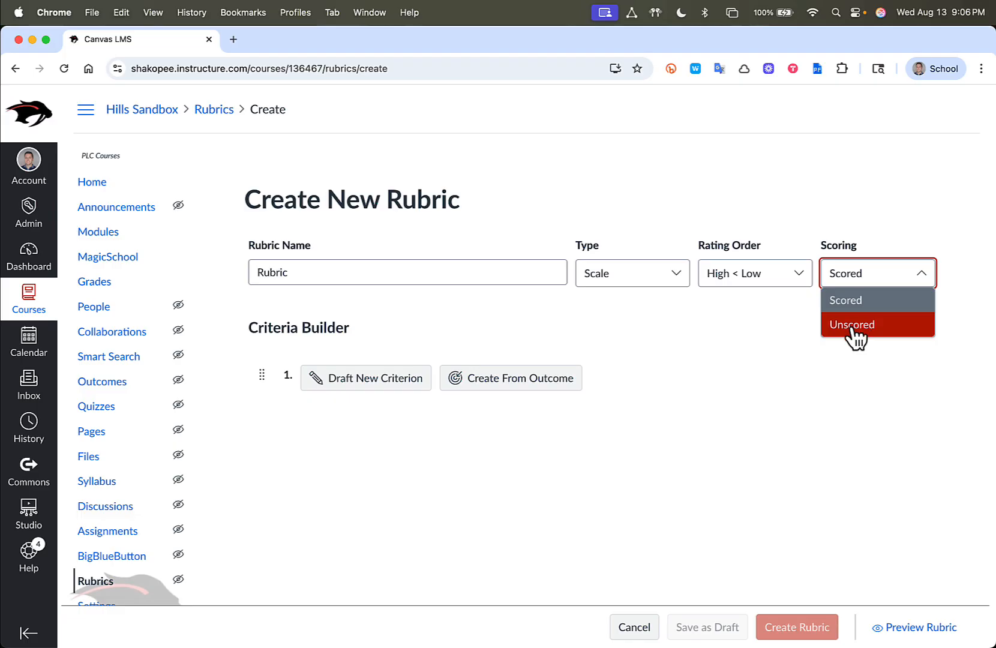
pyautogui.click(733, 351)
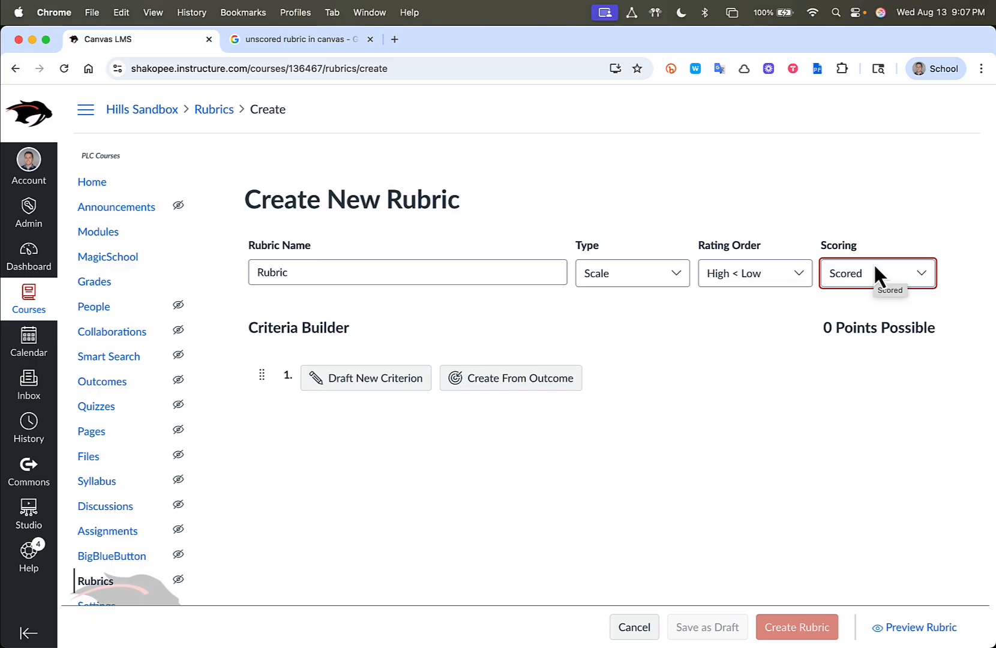
pyautogui.click(870, 274)
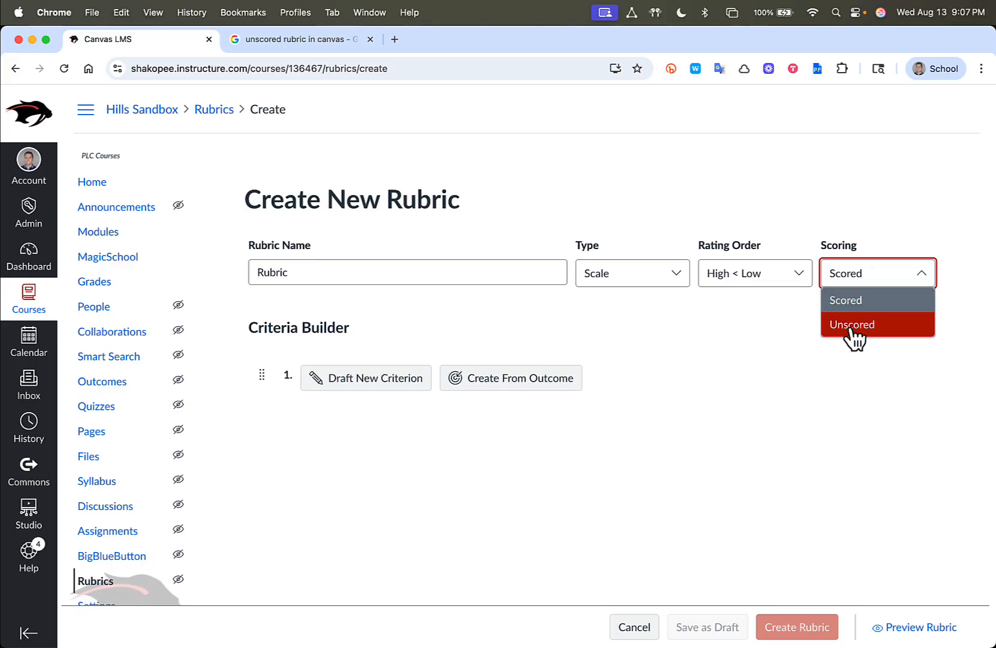
pyautogui.click(829, 200)
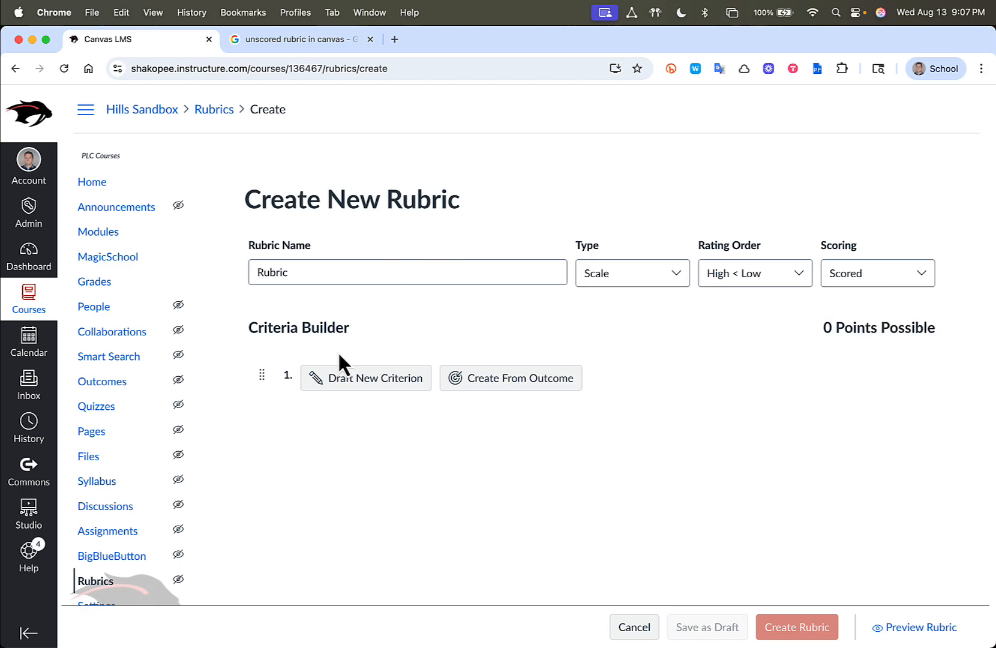
# Draft a first criterion named Mechanics and Punctuation with the description "More details that students can see"
pyautogui.click(380, 382)
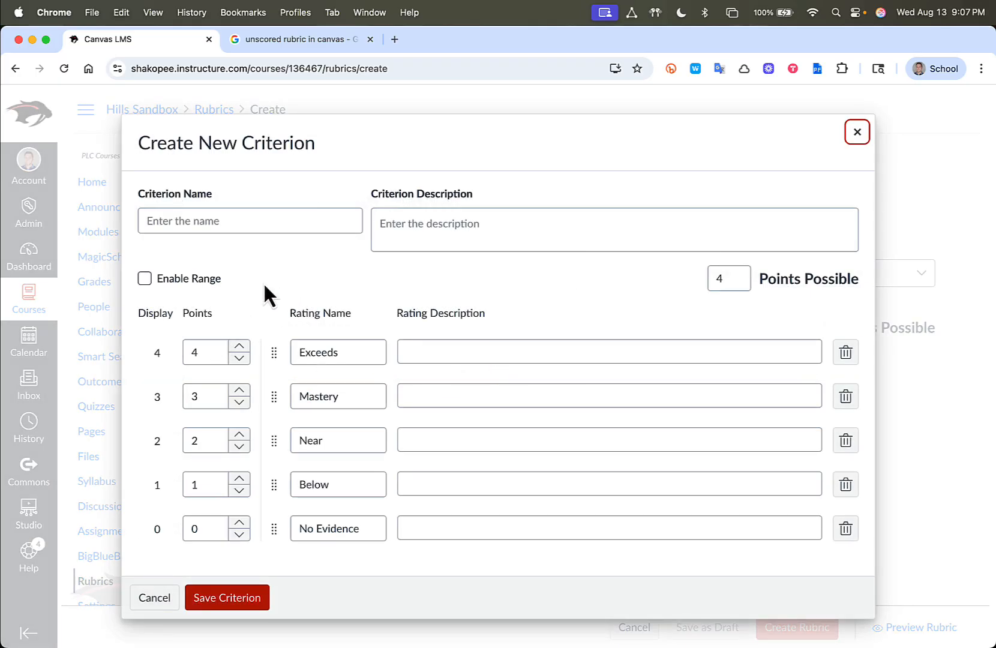
pyautogui.click(168, 221)
pyautogui.write('Mechanics and Punctuation')
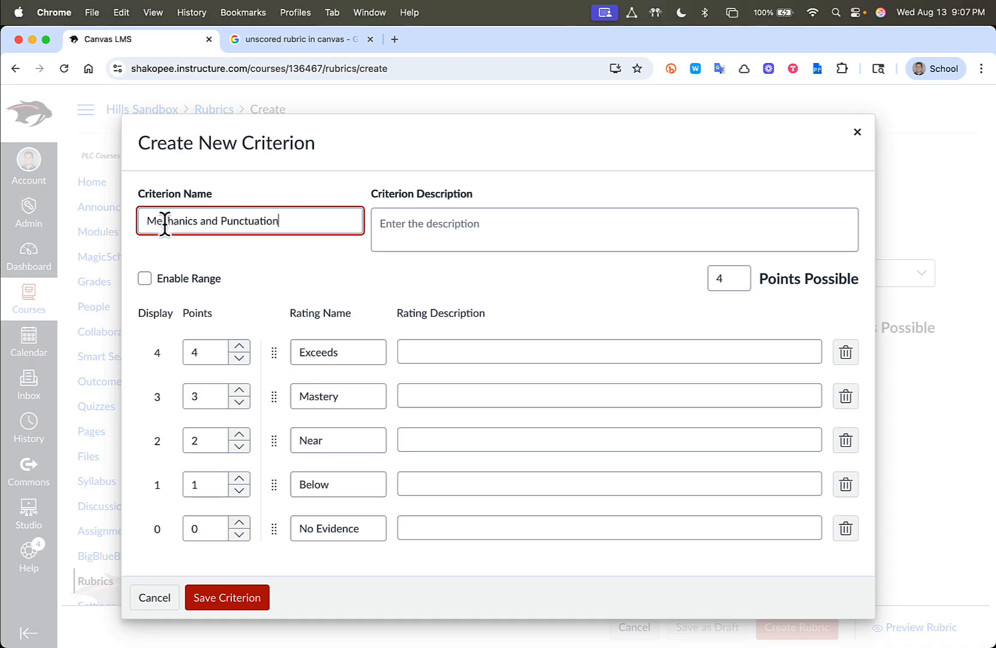
pyautogui.click(455, 248)
pyautogui.write('More details that students can see')
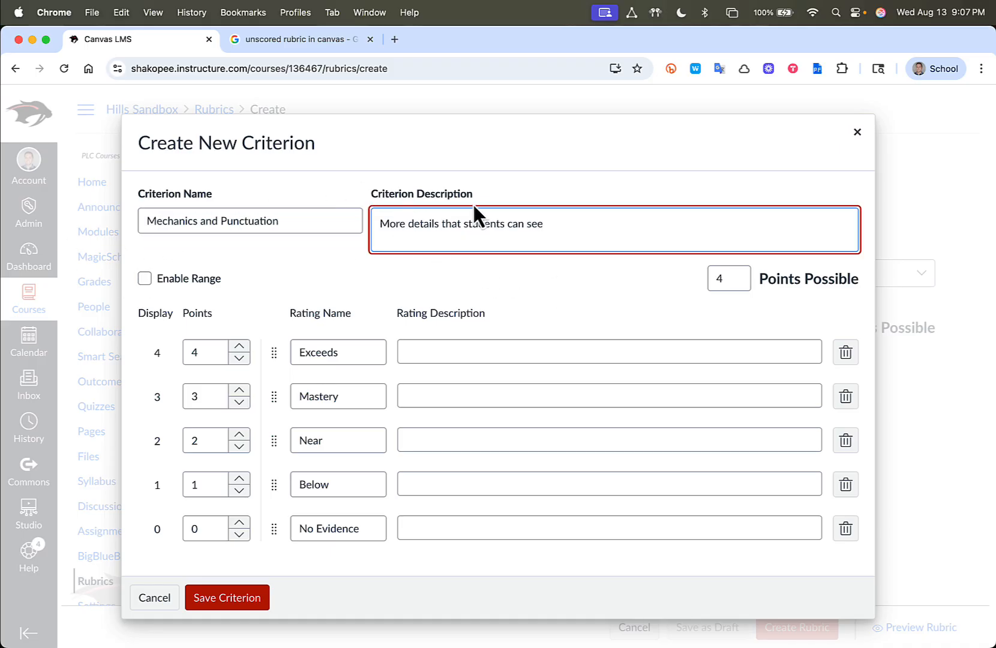
# Remove the No Evidence rating from the Mechanics and Punctuation criterion, leave point ranges off, and save the criterion
pyautogui.click(146, 279)
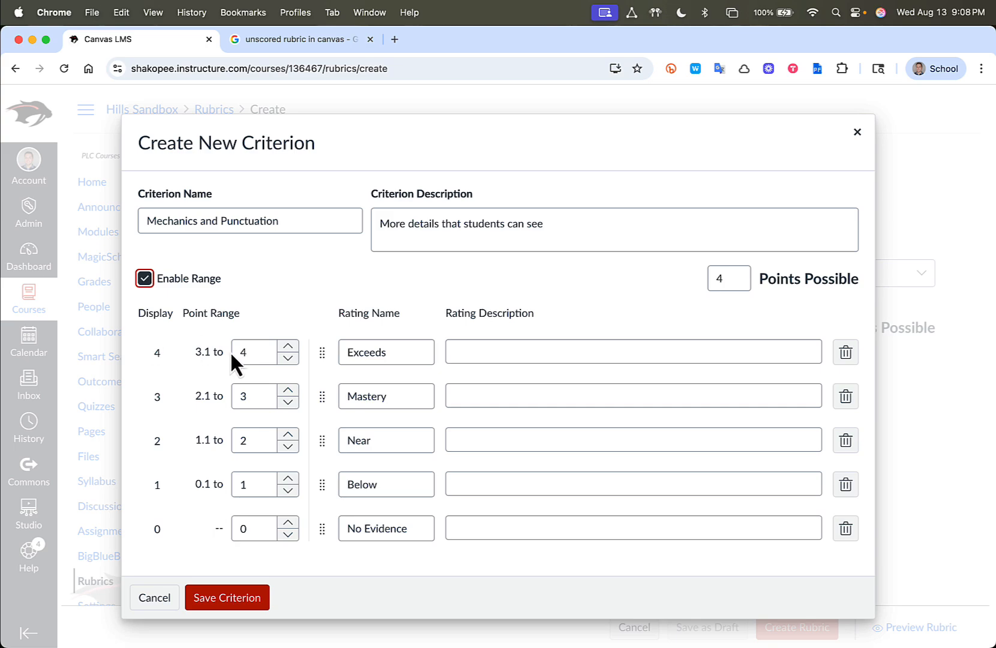
pyautogui.click(144, 279)
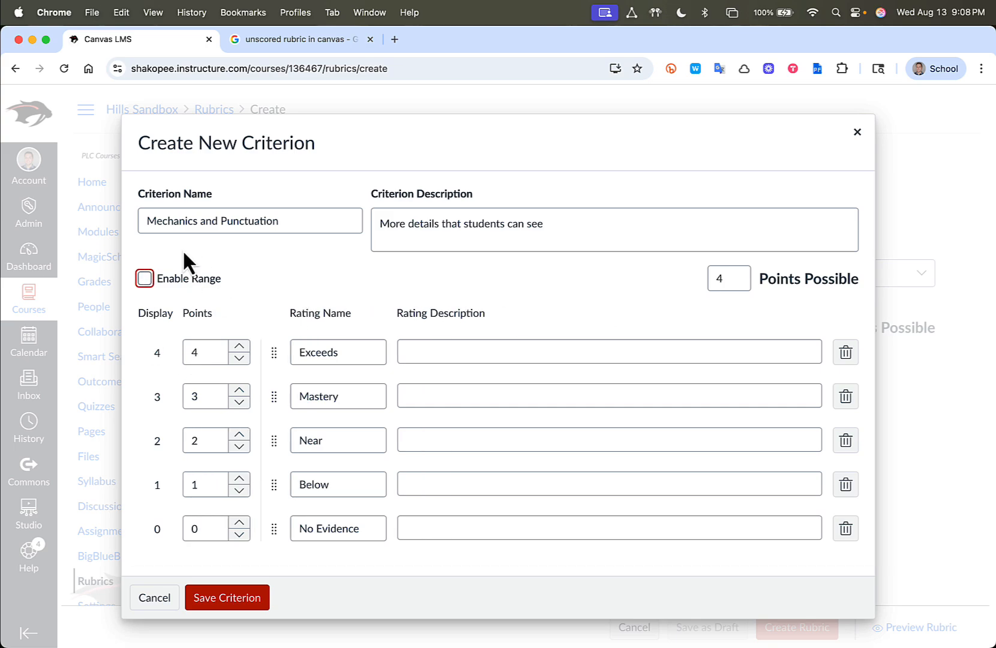
pyautogui.click(725, 278)
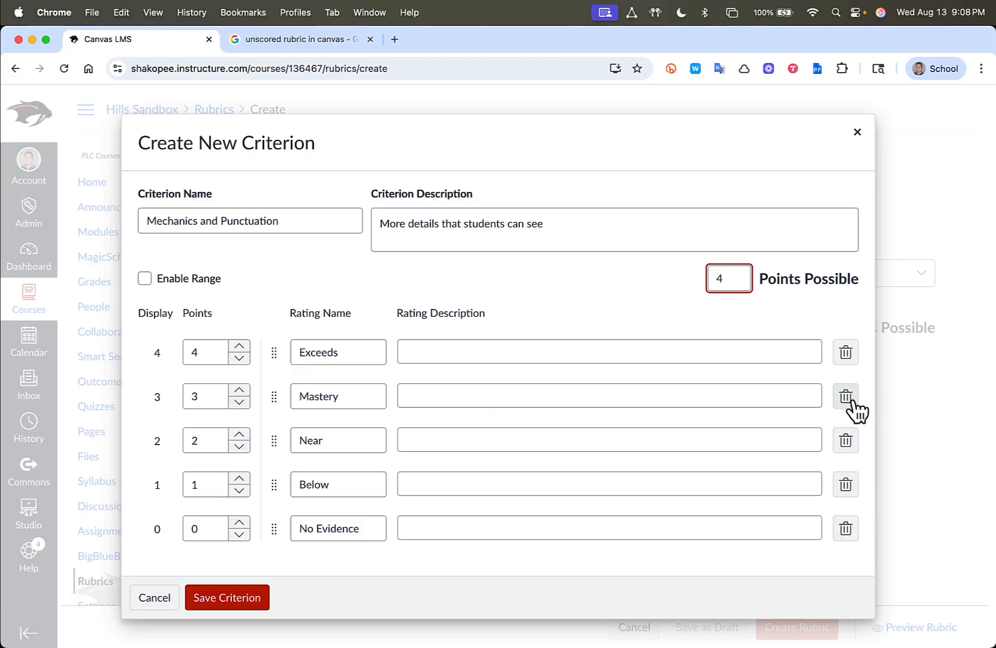
pyautogui.click(845, 529)
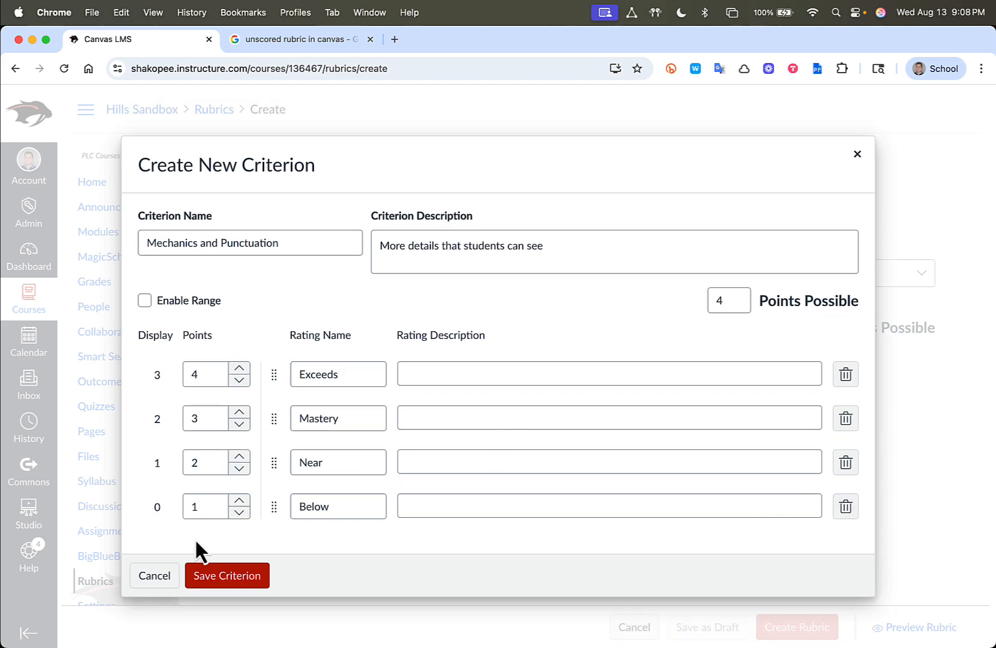
pyautogui.click(246, 595)
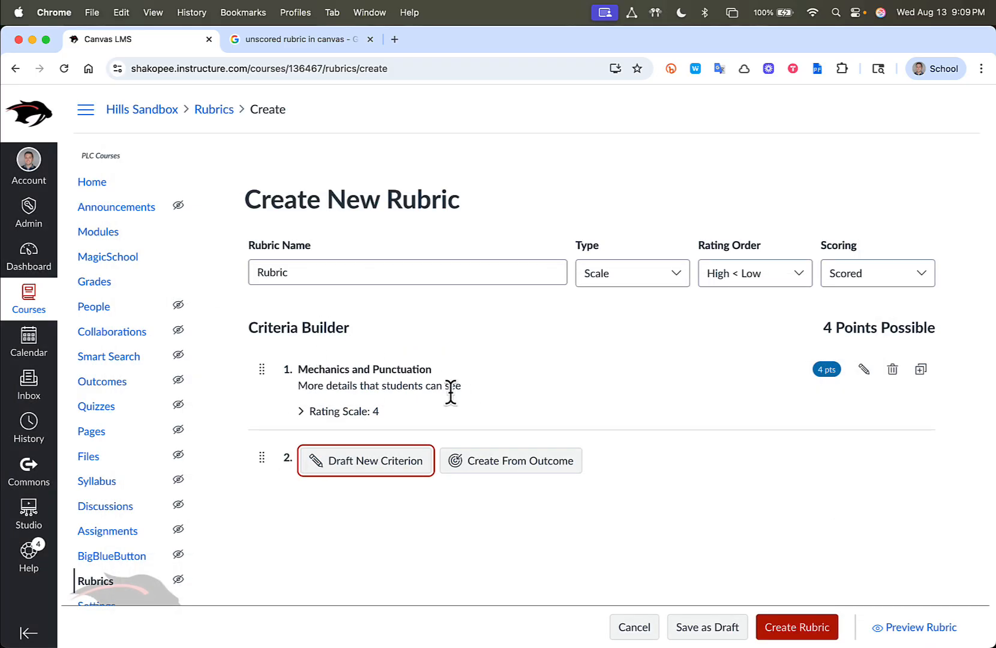
# Add a second criterion named Thesis with the description "Words" and create the rubric
pyautogui.click(372, 474)
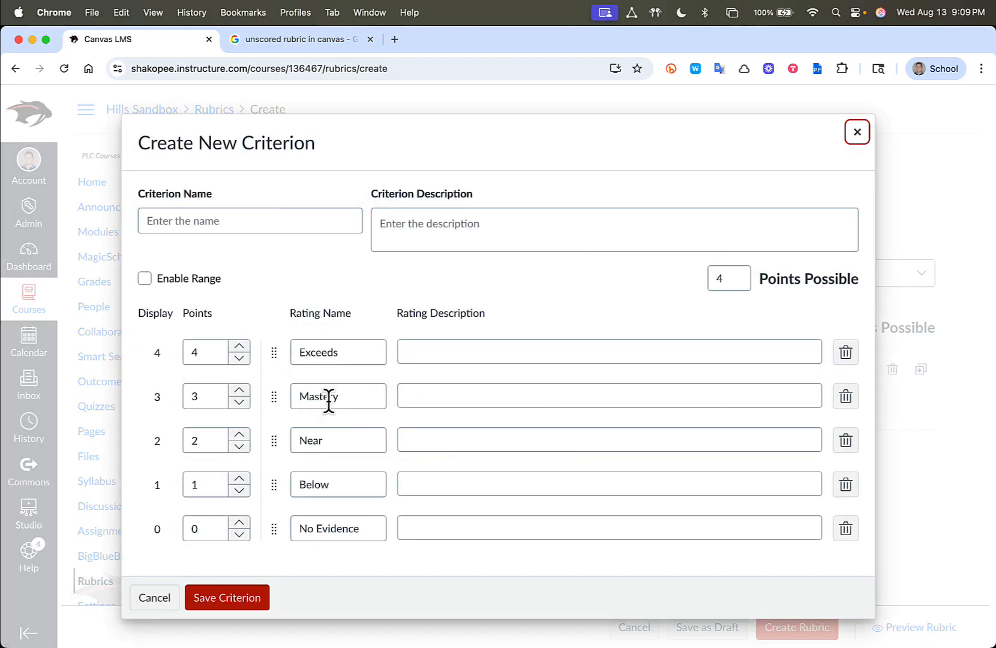
pyautogui.click(227, 220)
pyautogui.write('Thesis')
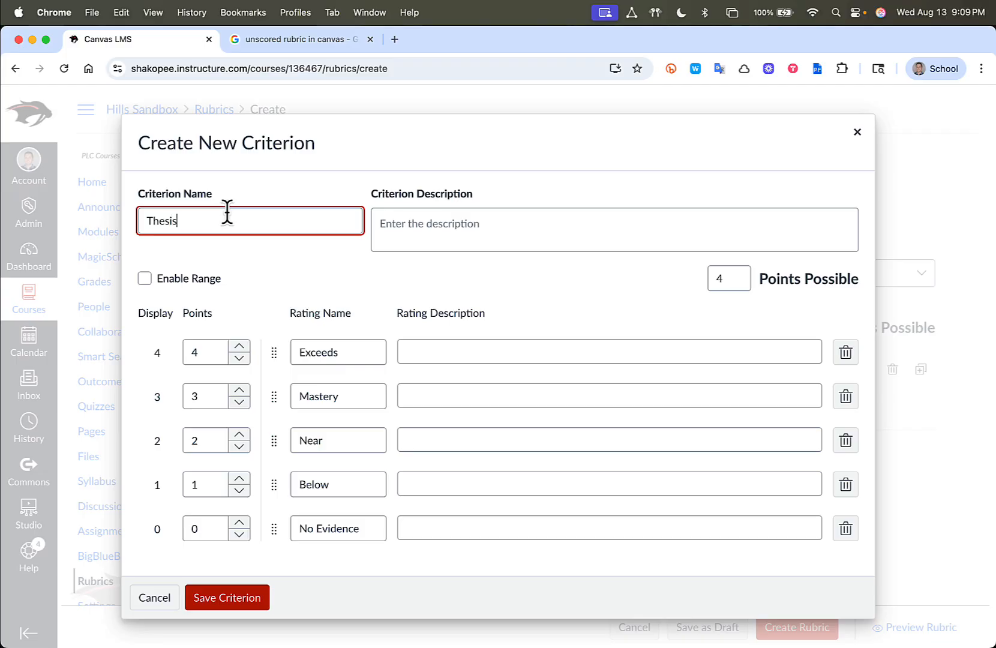
pyautogui.click(468, 211)
pyautogui.write('Words')
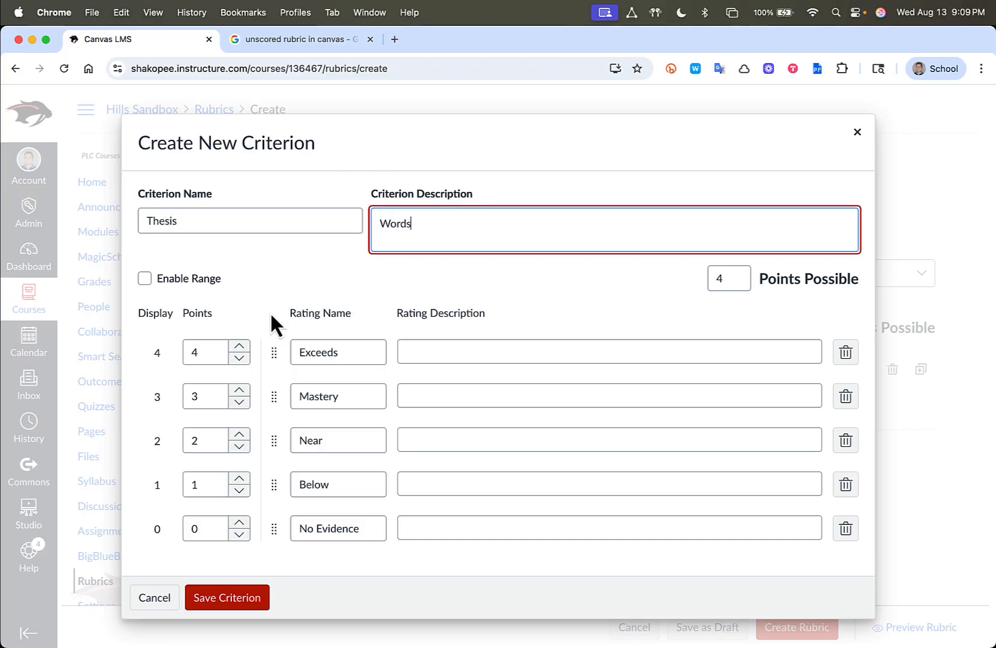
pyautogui.click(239, 599)
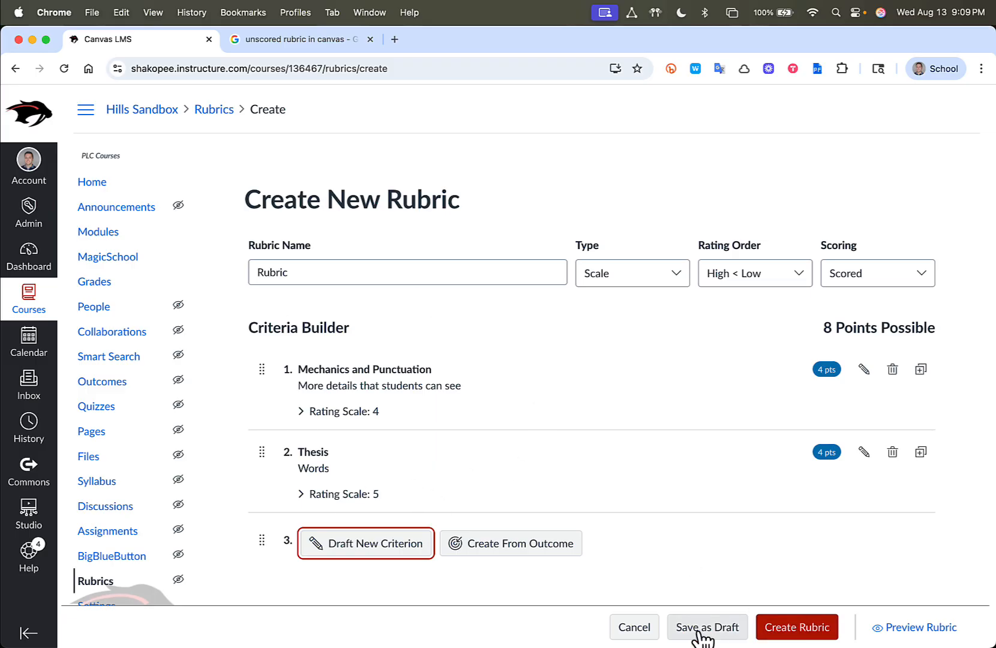
pyautogui.click(817, 637)
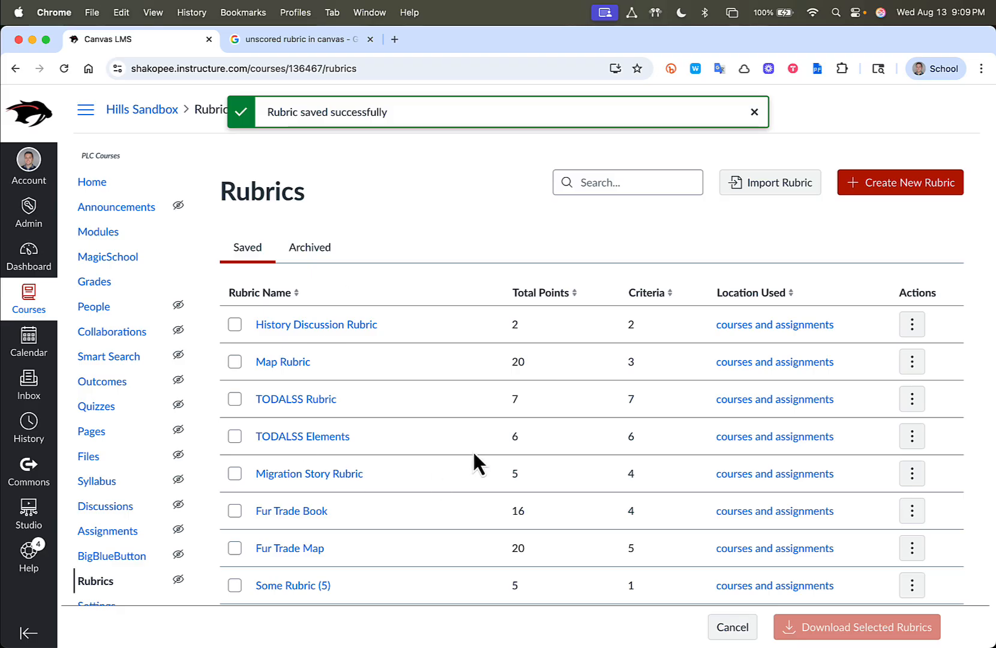
# Open the Narrative Essay assignment from the course modules and replace its Narrative Rubric with Rubric (1)
pyautogui.click(84, 233)
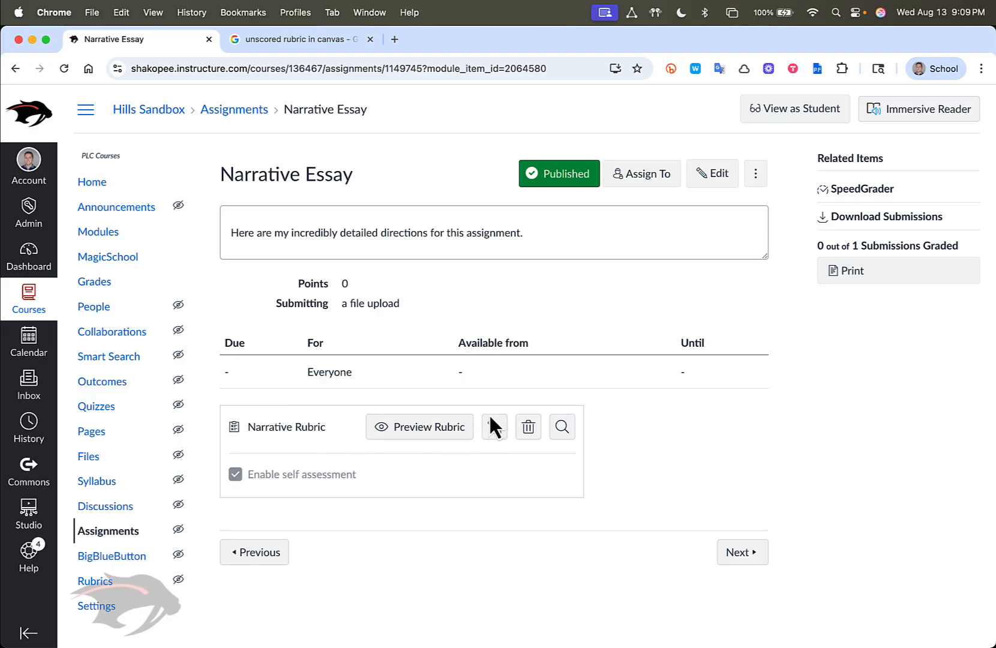
pyautogui.click(562, 427)
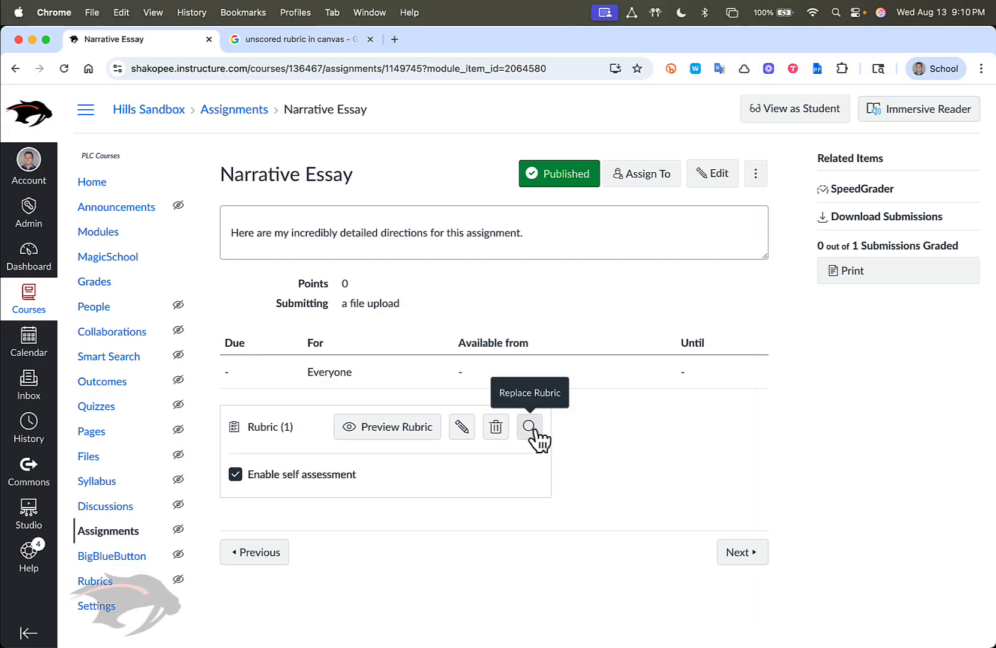
# Replace the assignment's rubric by selecting Rubric (1) from the Hills Sandbox Course and adding it
pyautogui.click(532, 428)
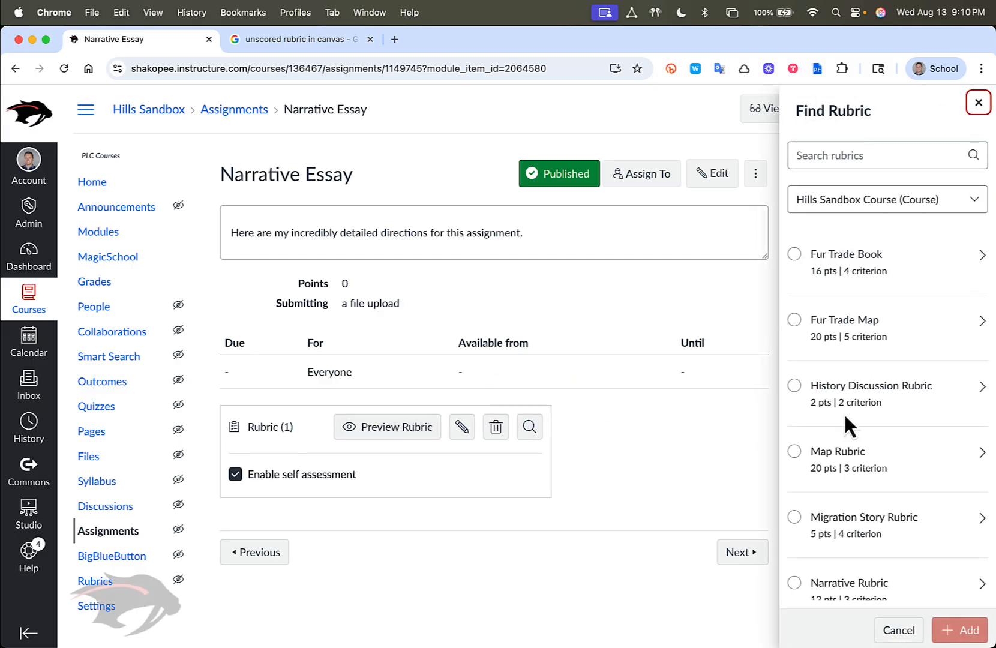
pyautogui.scroll(-6, 852, 390)
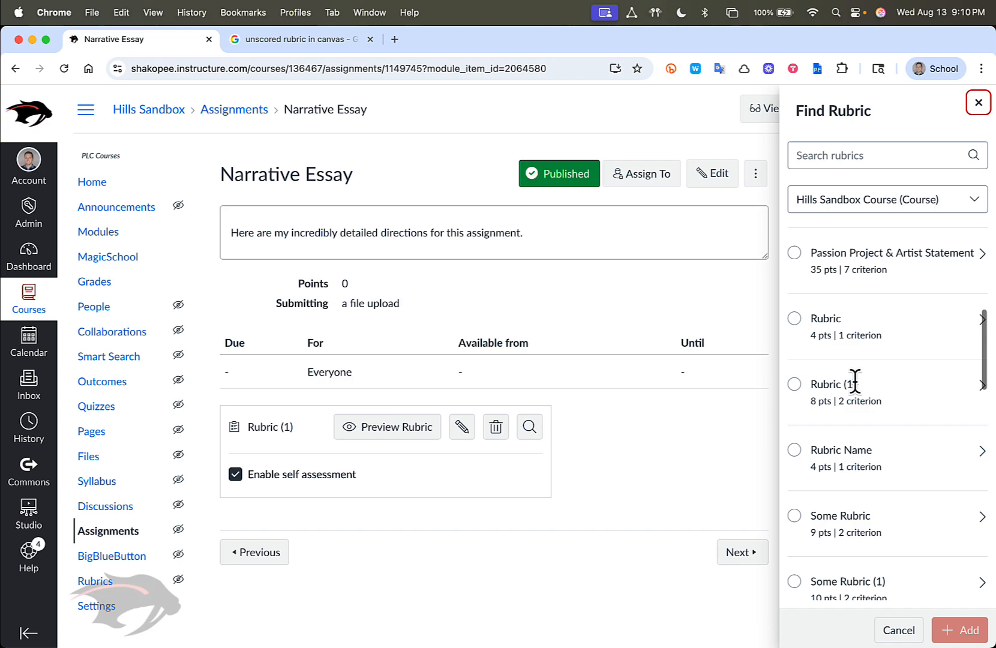
pyautogui.click(796, 384)
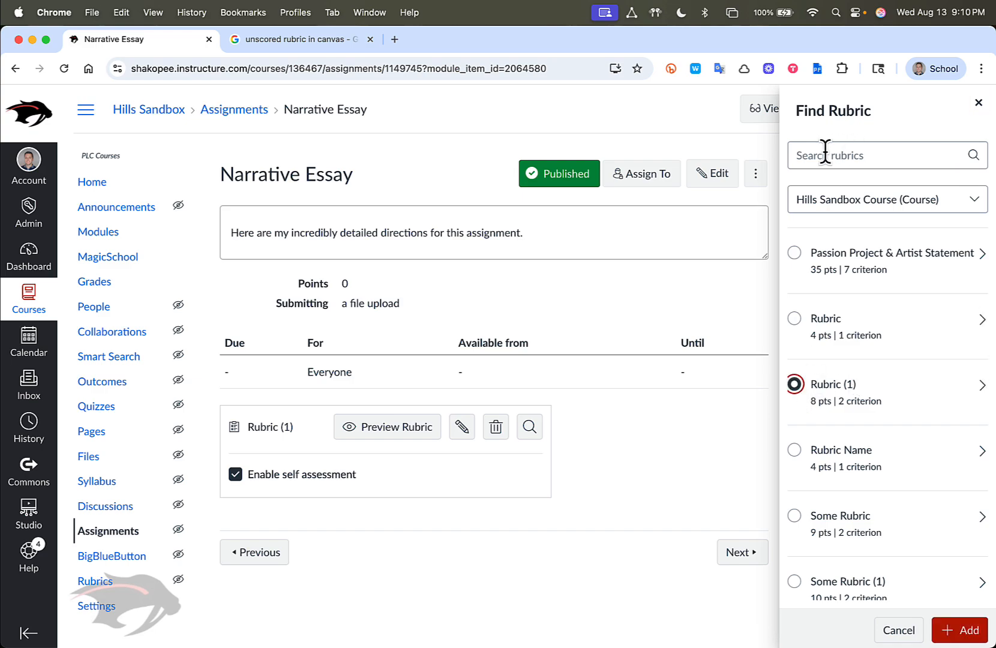
pyautogui.click(841, 204)
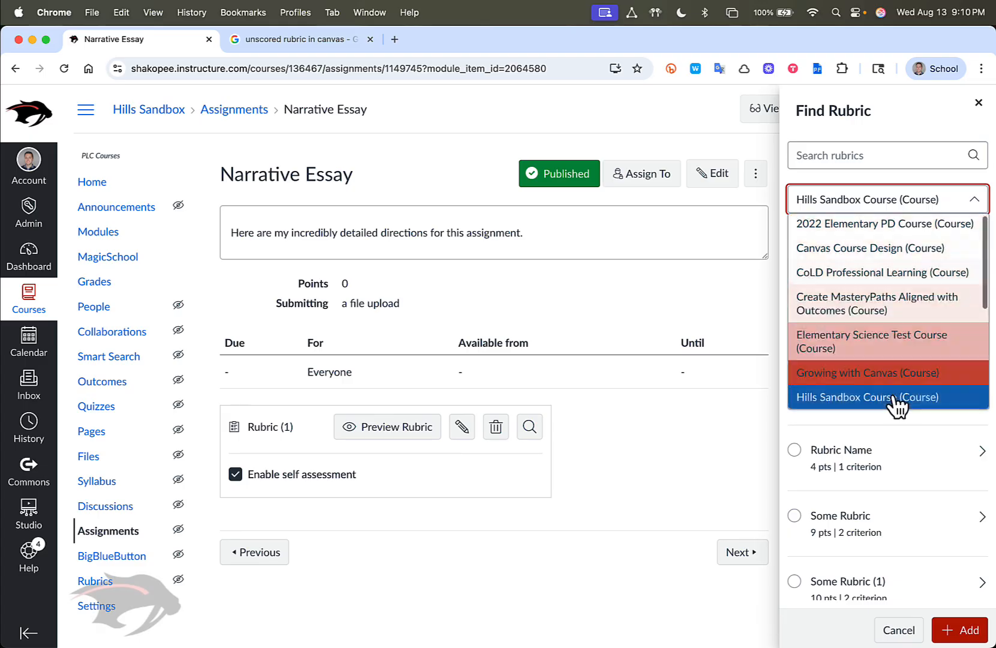
pyautogui.click(877, 193)
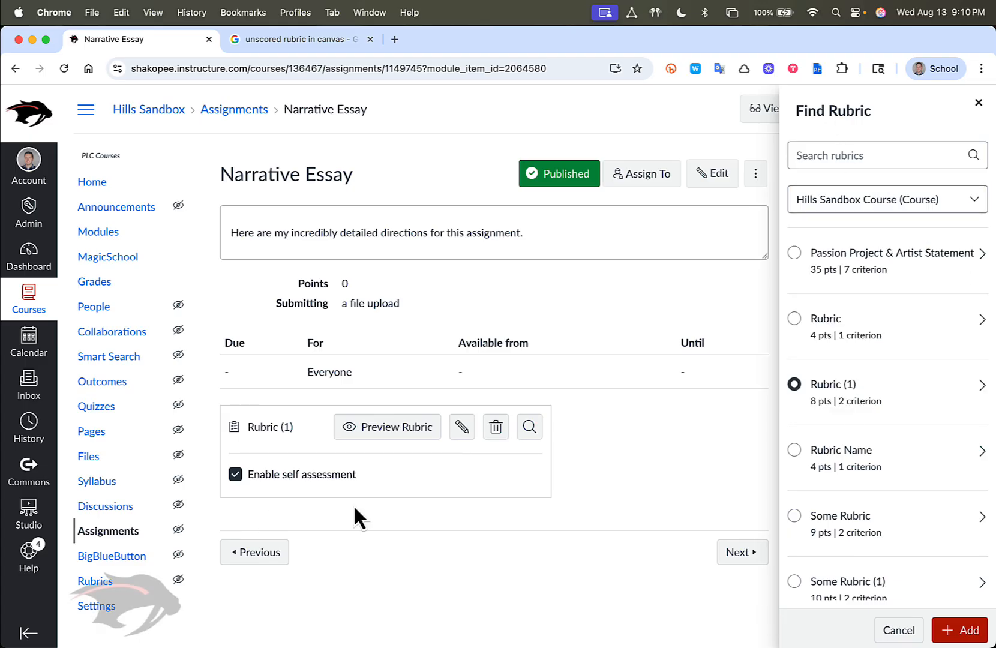
pyautogui.click(954, 630)
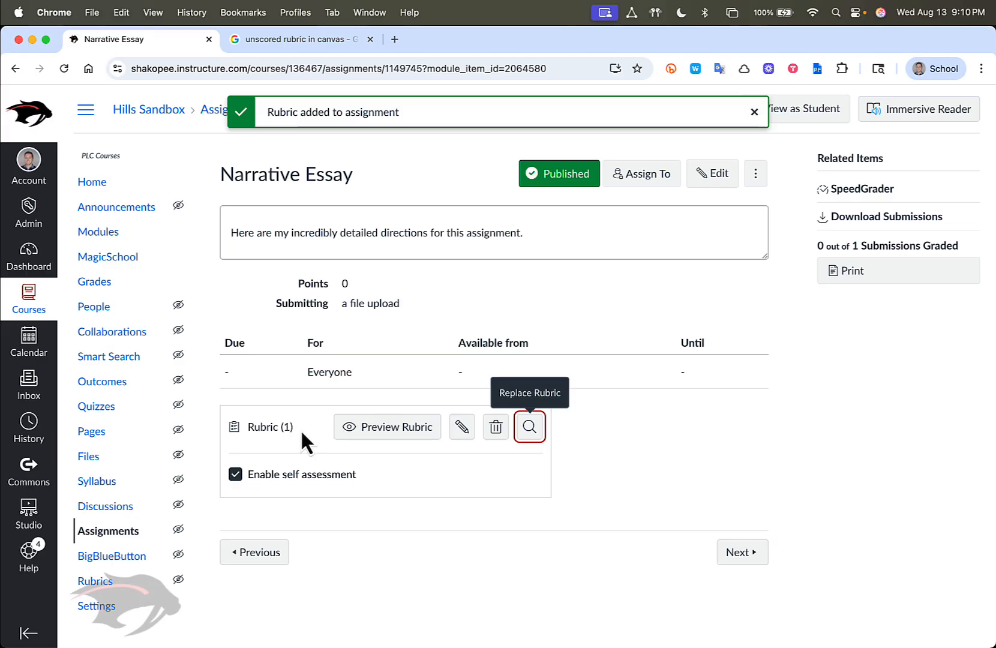
# Preview Rubric (1) in the Traditional, Horizontal and Vertical layouts and close the preview
pyautogui.click(390, 431)
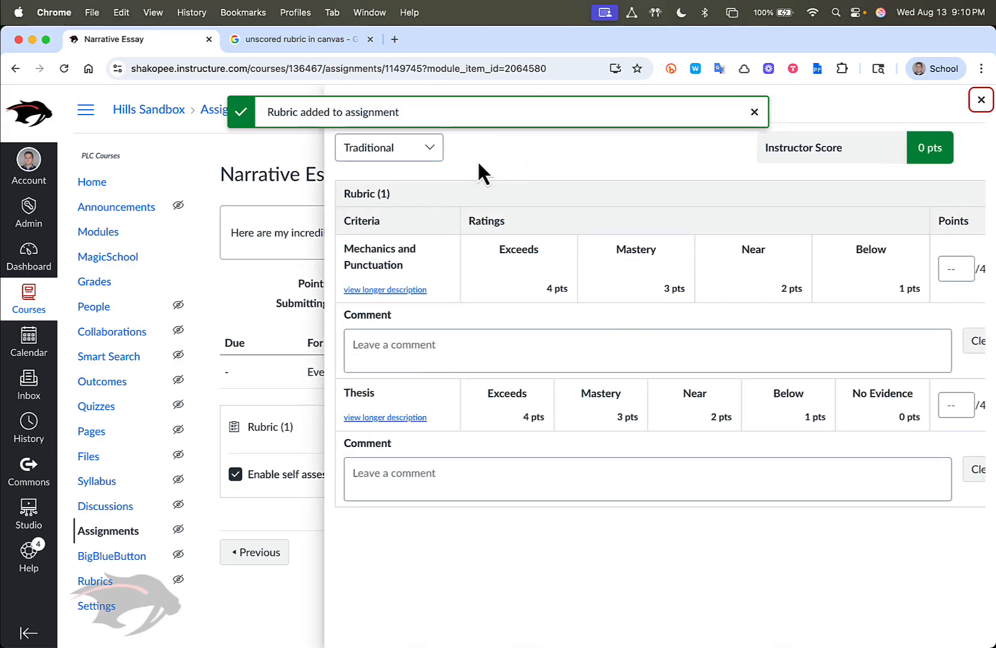
pyautogui.click(387, 147)
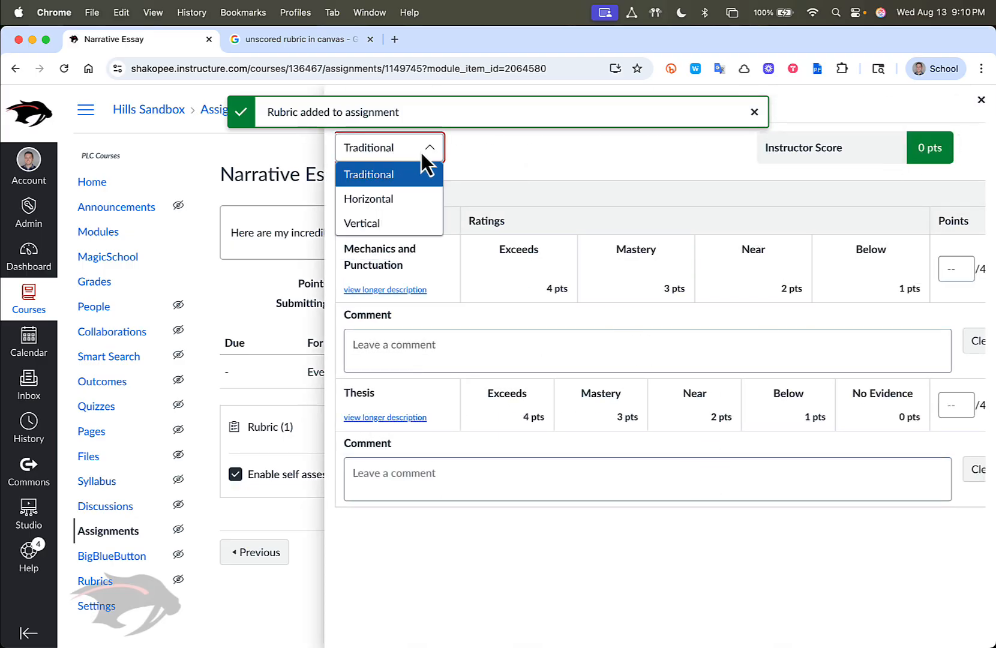
pyautogui.click(375, 198)
pyautogui.click(839, 150)
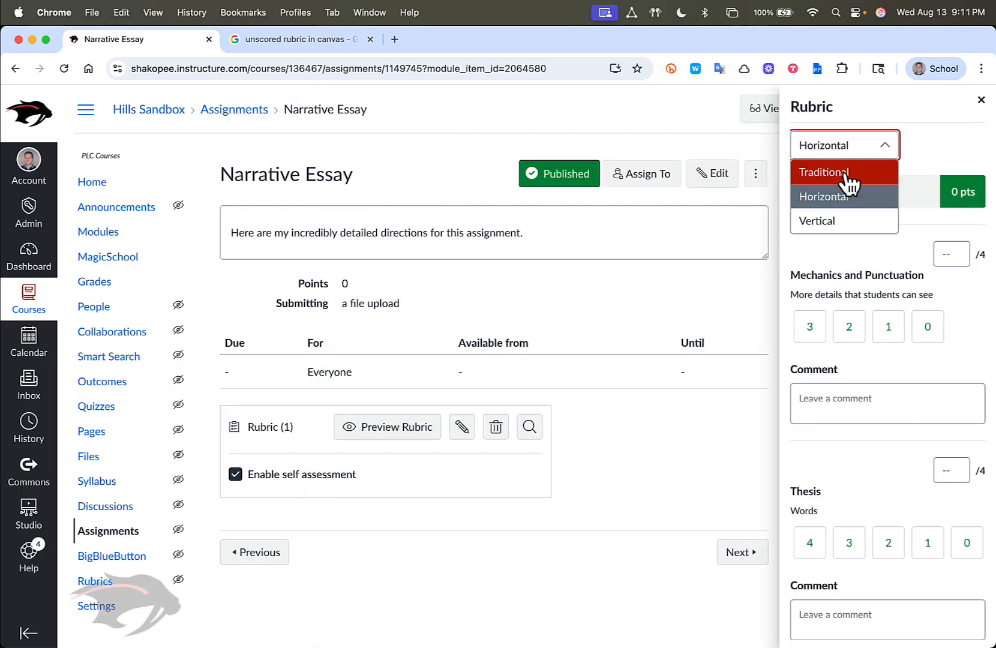
pyautogui.click(845, 220)
pyautogui.click(850, 150)
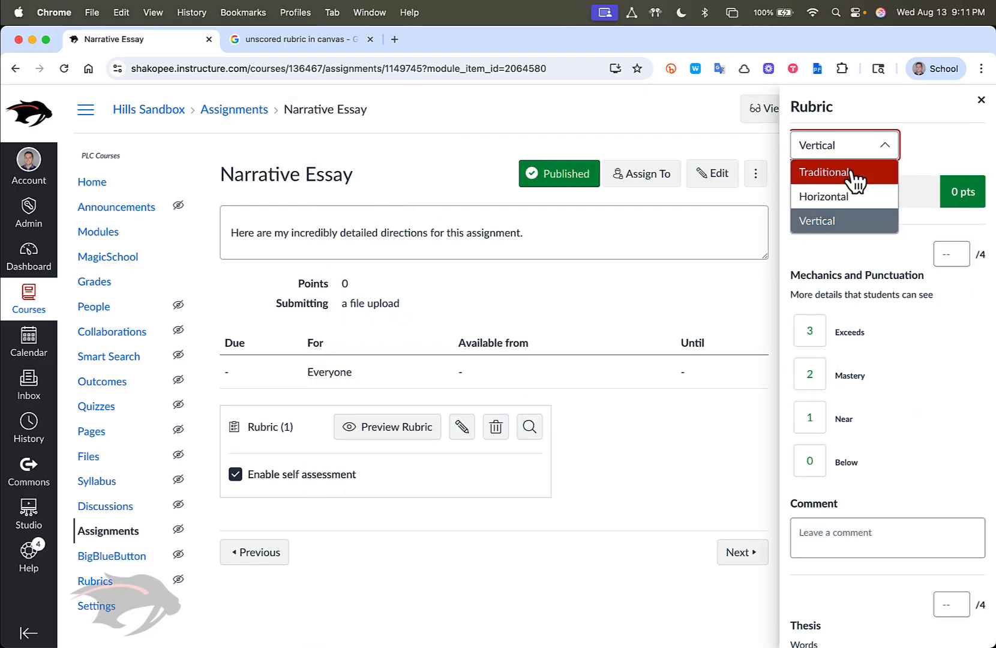
pyautogui.click(824, 171)
pyautogui.click(420, 154)
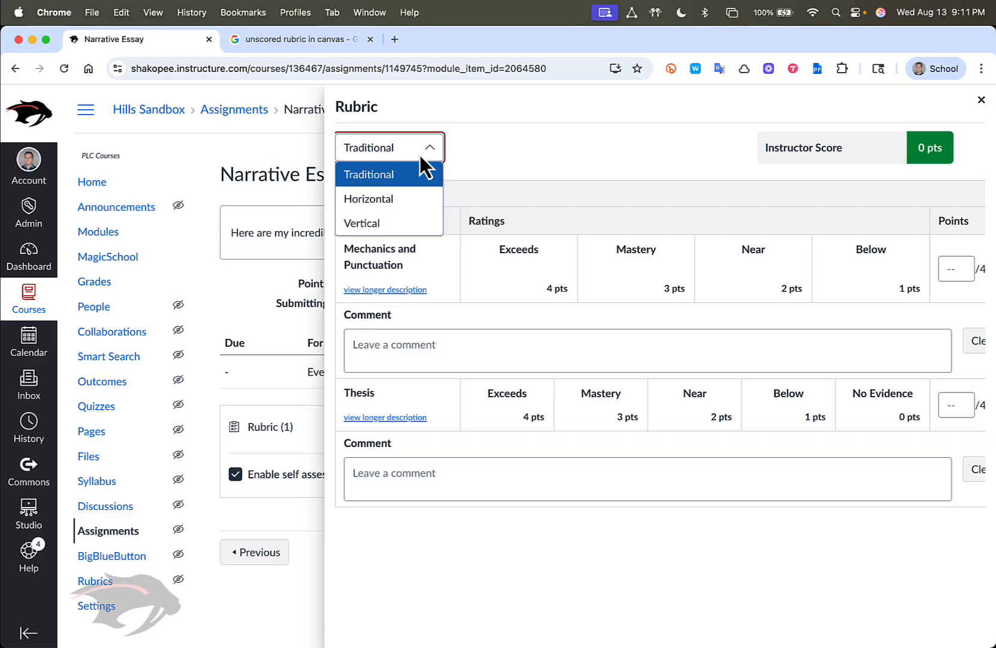
pyautogui.click(413, 200)
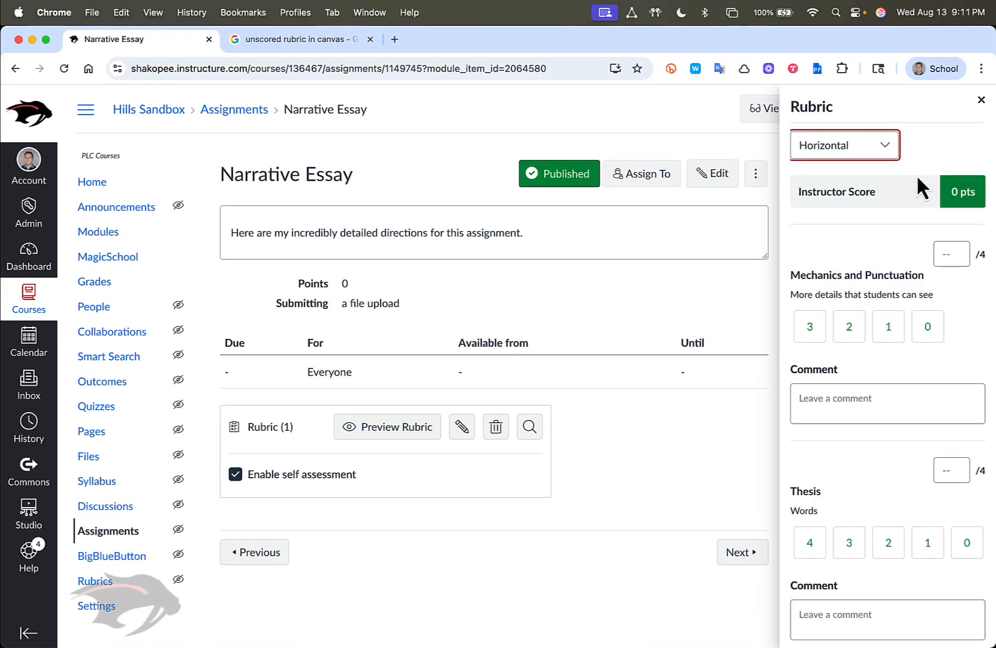
pyautogui.click(981, 99)
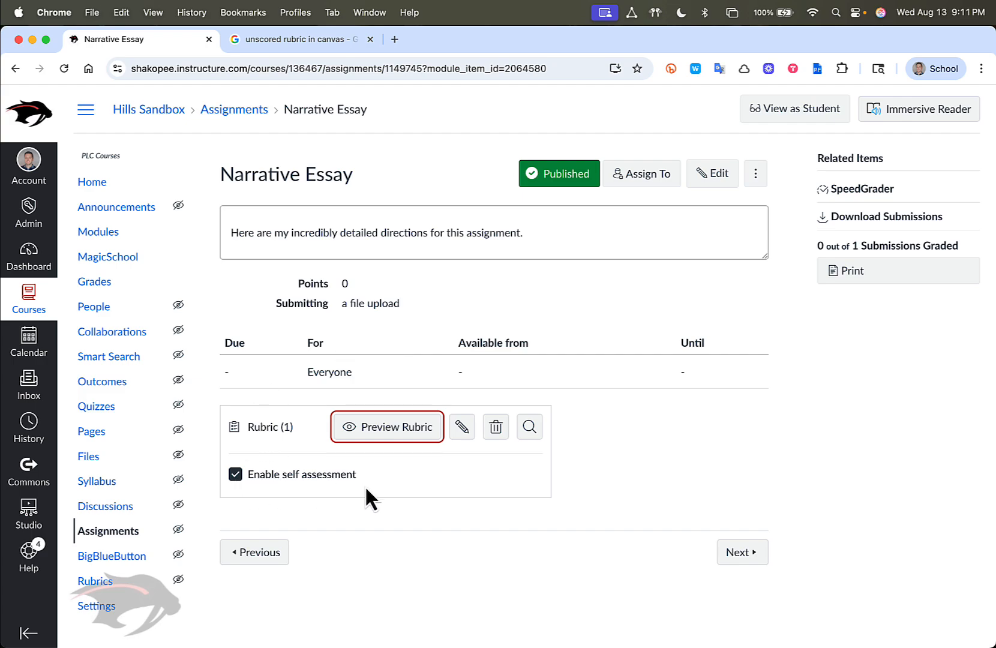
# Disable self assessment for the Narrative Essay rubric and open the assignment in SpeedGrader
pyautogui.click(235, 474)
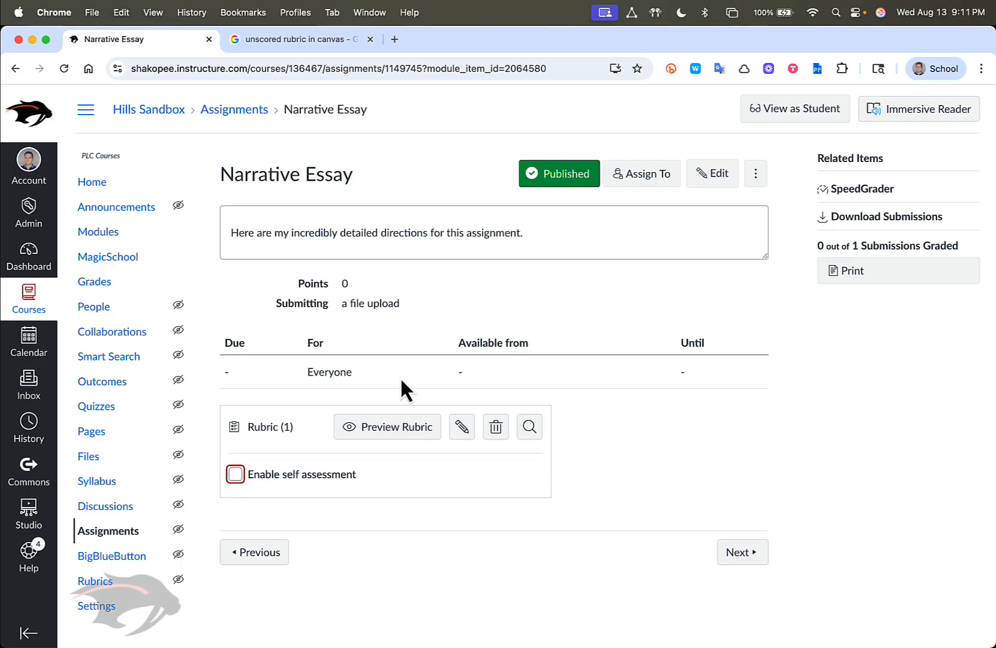
pyautogui.click(864, 190)
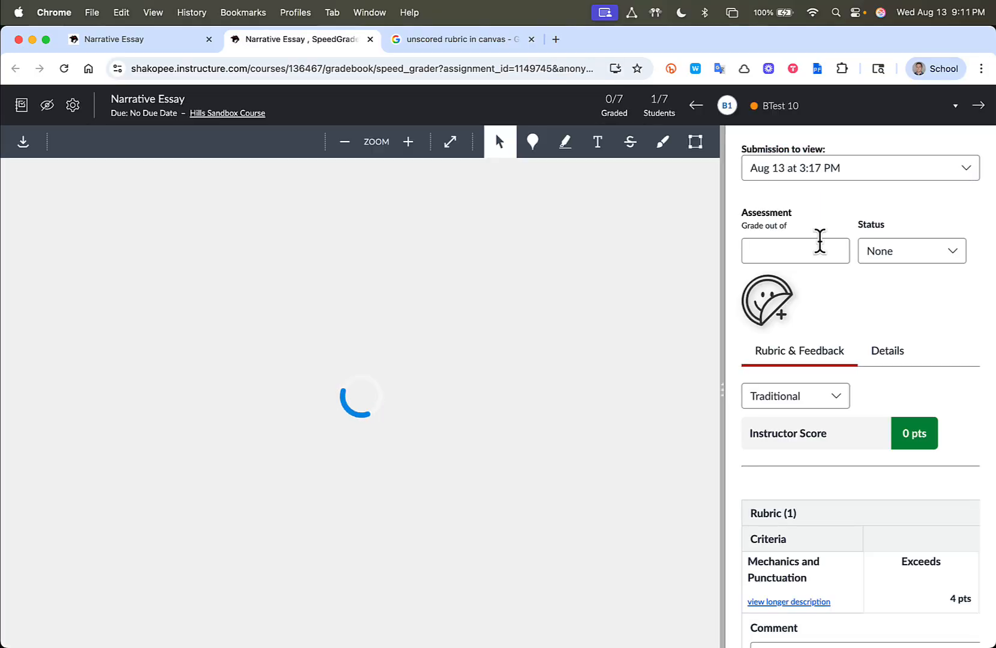
# Switch the rubric under Rubric & Feedback to the Horizontal layout
pyautogui.scroll(-3, 847, 373)
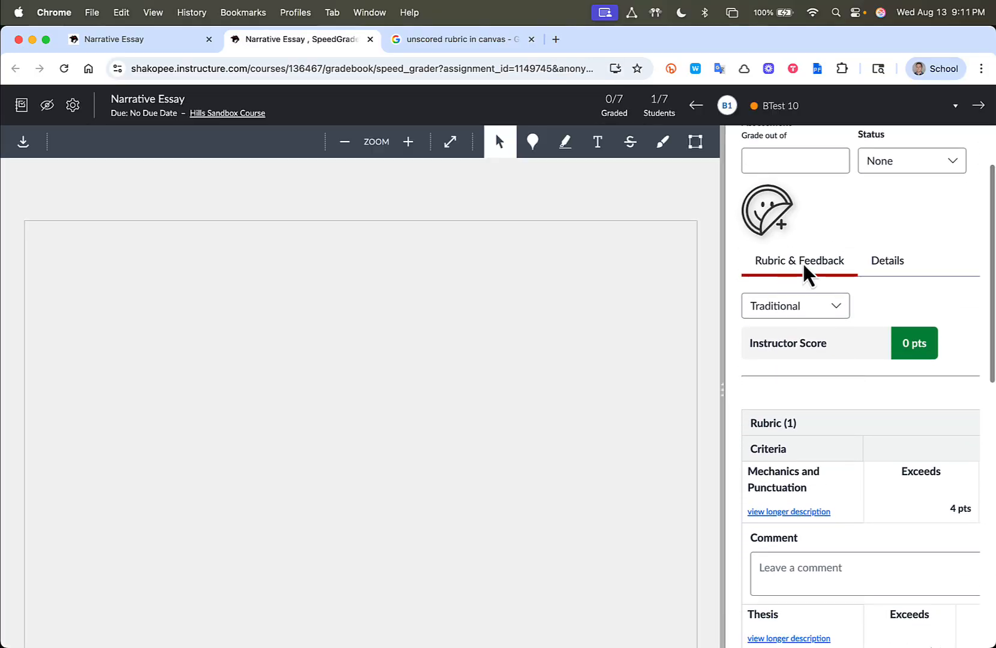
pyautogui.scroll(-2, 791, 273)
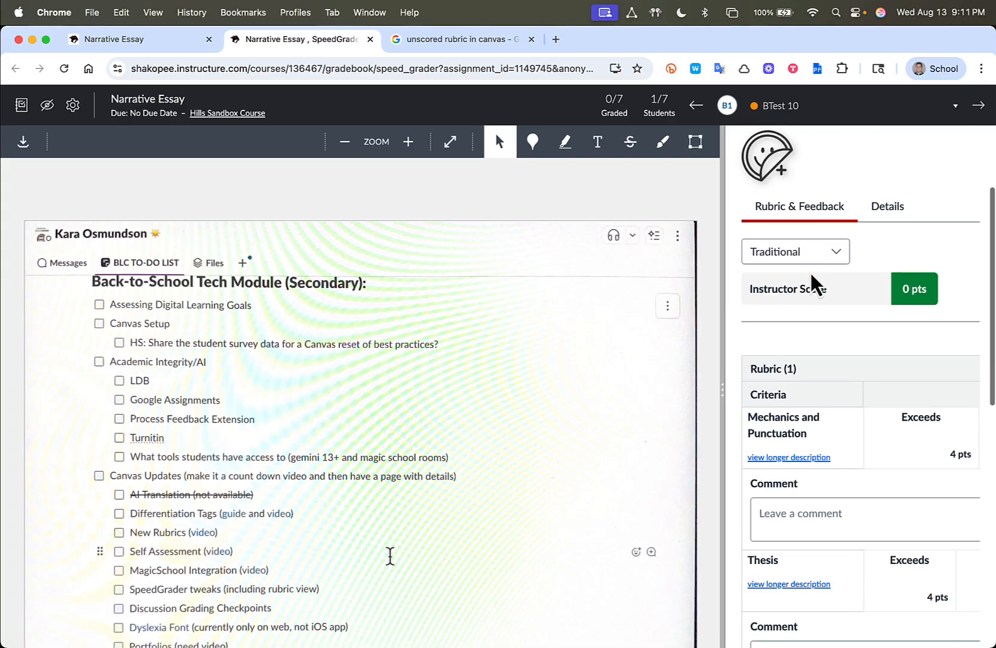
pyautogui.click(793, 257)
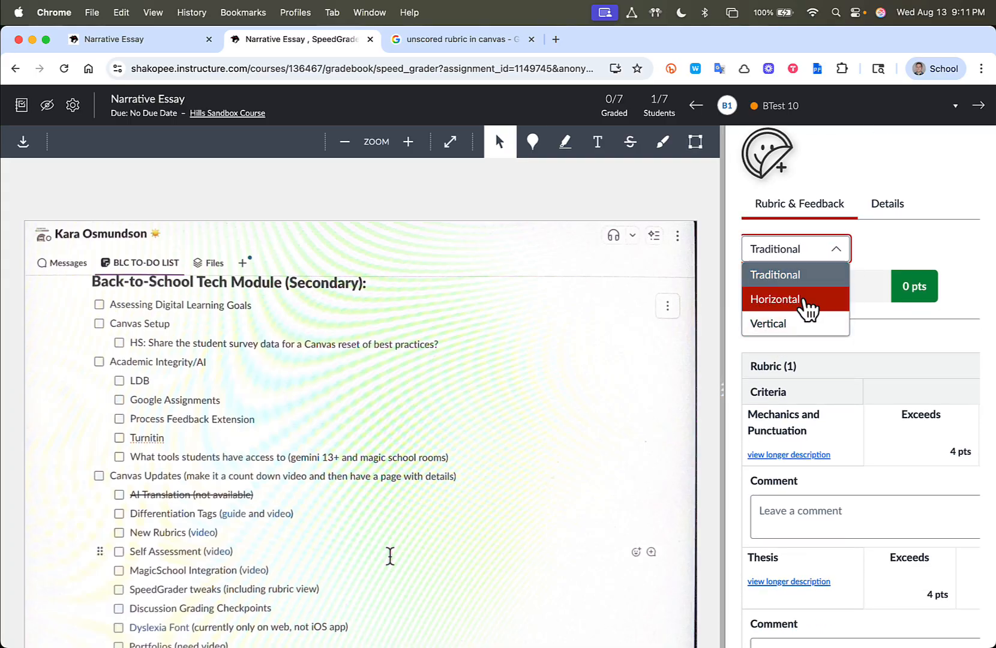
pyautogui.click(807, 302)
pyautogui.scroll(-3, 814, 329)
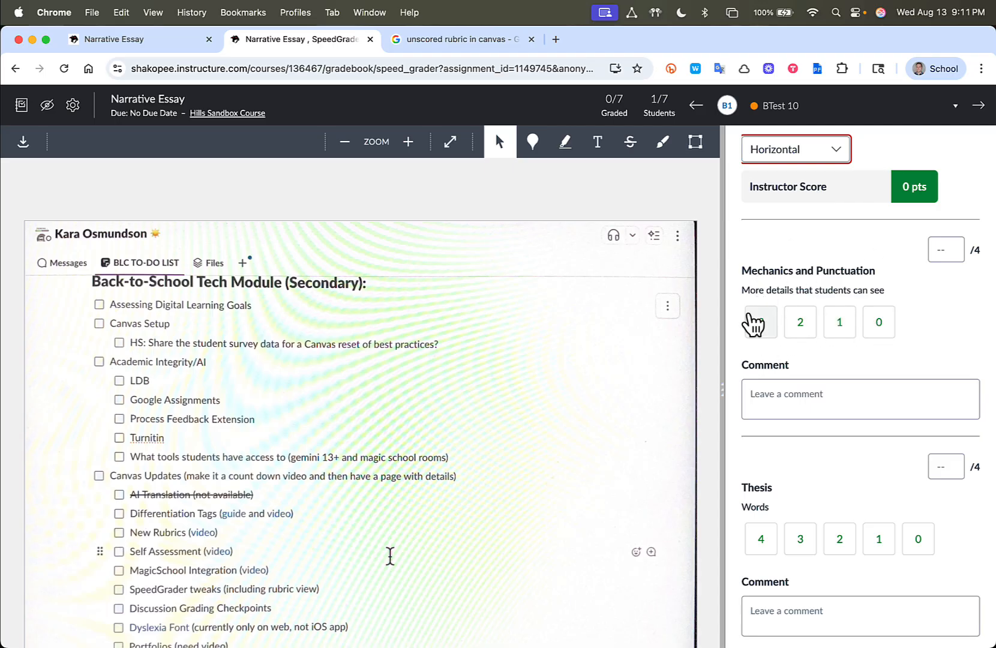
# Rate Mechanics and Punctuation as Exceeds (4 pts) and Thesis as Mastery (3 pts), and submit the rubric assessment
pyautogui.click(762, 324)
pyautogui.scroll(-2, 792, 336)
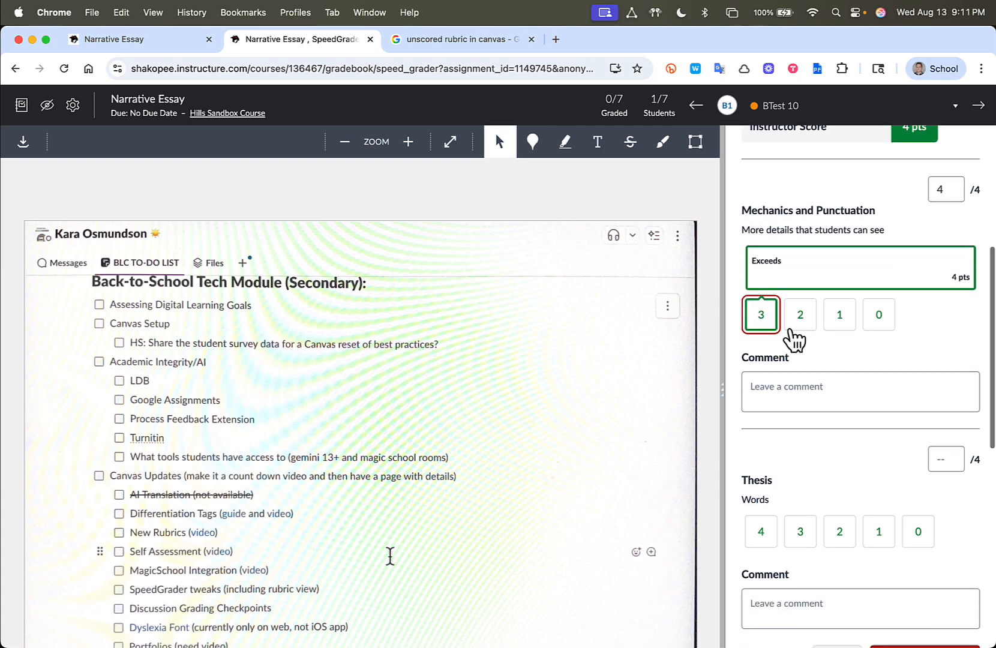
pyautogui.click(810, 390)
pyautogui.scroll(-5, 861, 391)
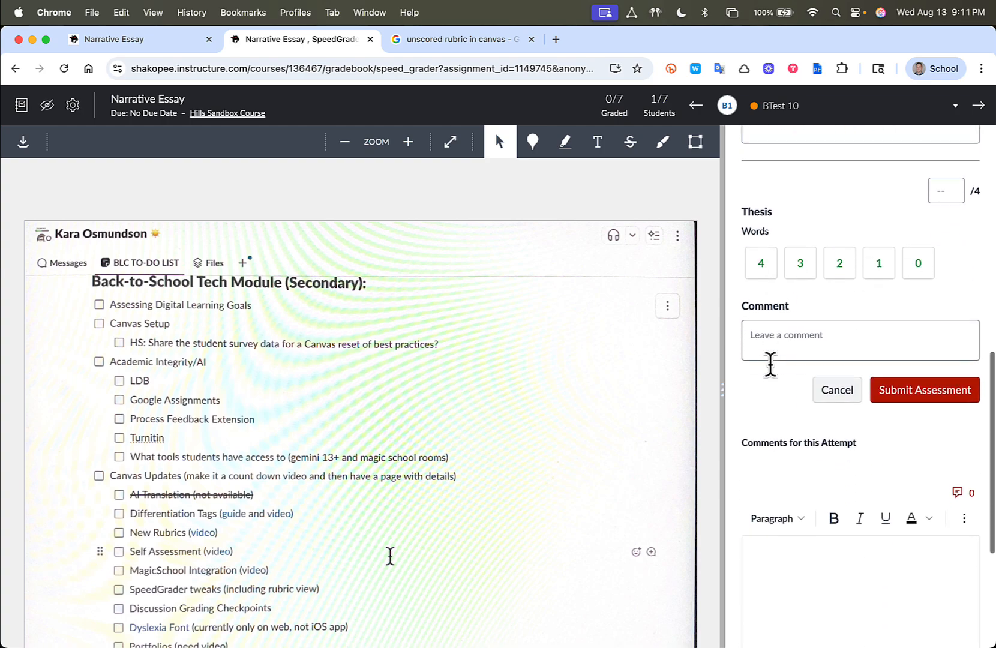
pyautogui.click(799, 251)
pyautogui.click(929, 433)
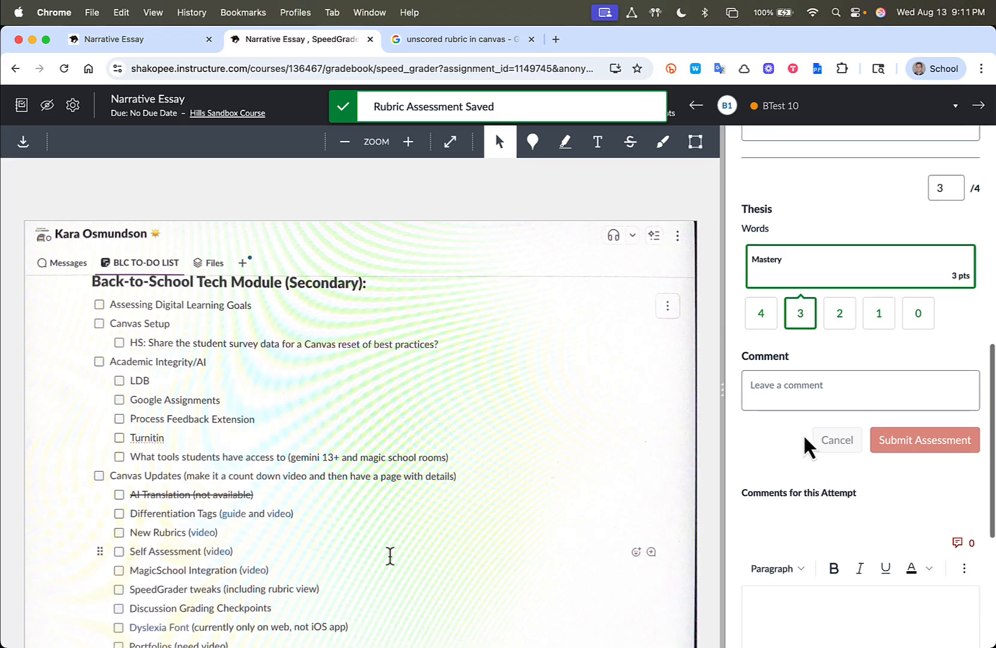
pyautogui.scroll(-3, 808, 446)
pyautogui.scroll(-2, 808, 447)
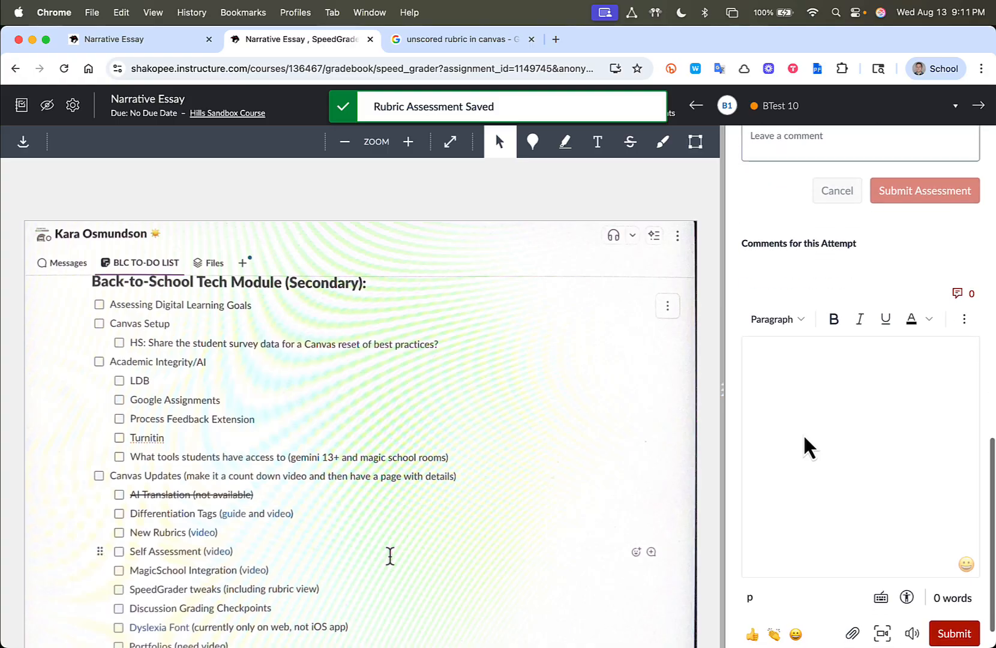